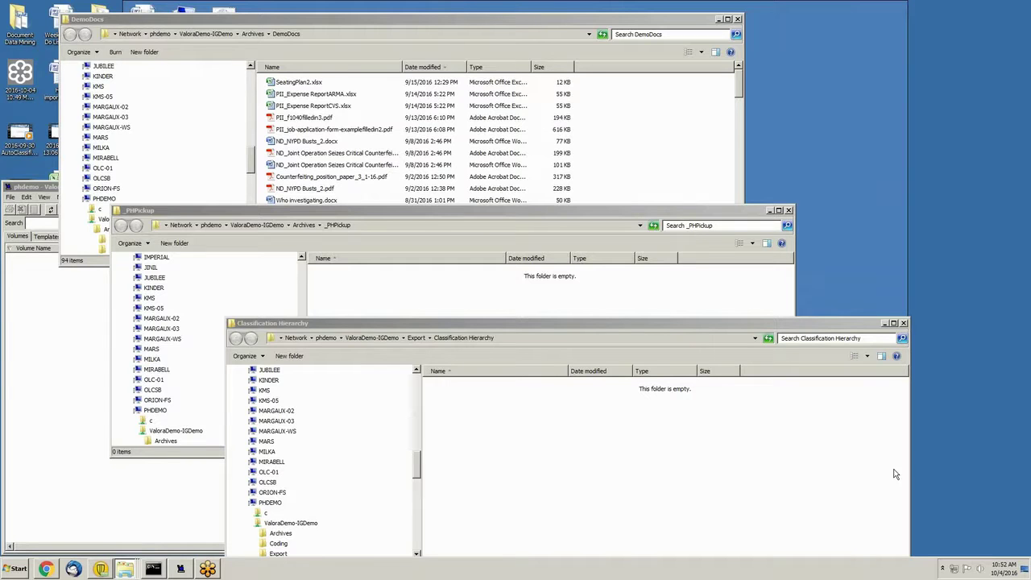
Step: Show the DemoDocs, _PHPickup, Valora Administration and Classification Hierarchy windows one after another, and shift the Classification Hierarchy window slightly upward
{"action": "left_click", "coordinate": [442, 50]}
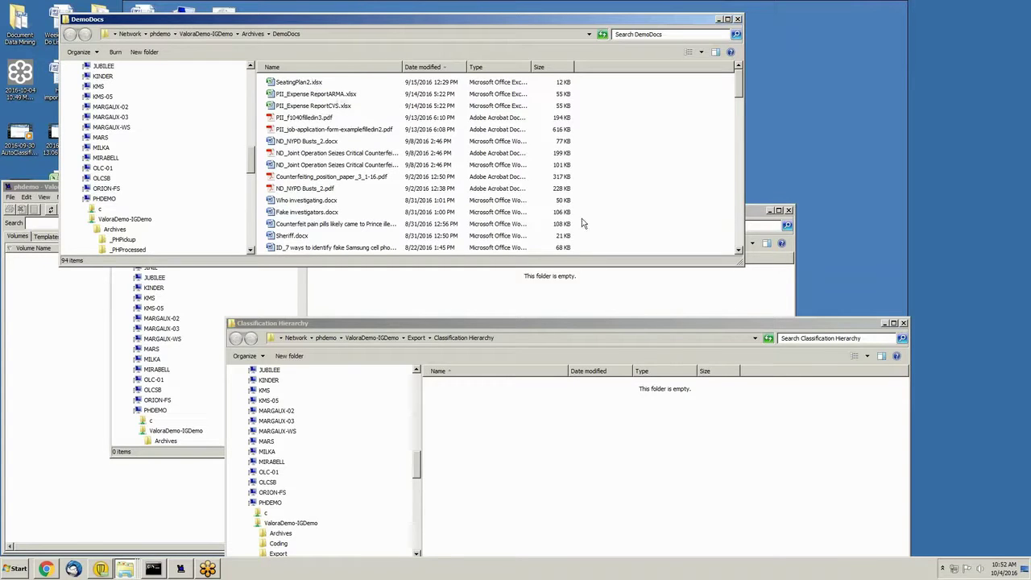
{"action": "left_click", "coordinate": [746, 215]}
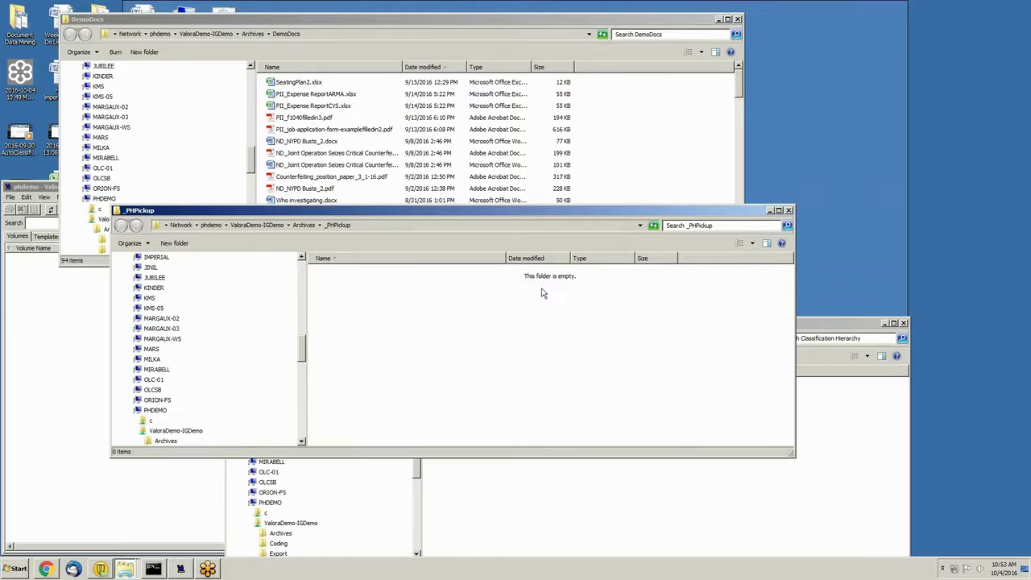
{"action": "left_click", "coordinate": [39, 190]}
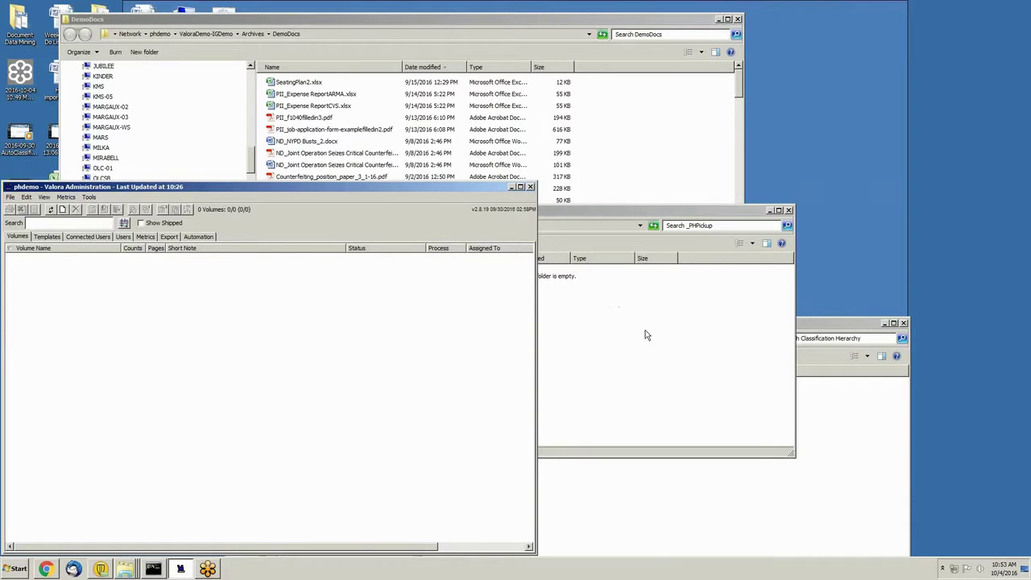
{"action": "left_click", "coordinate": [824, 329]}
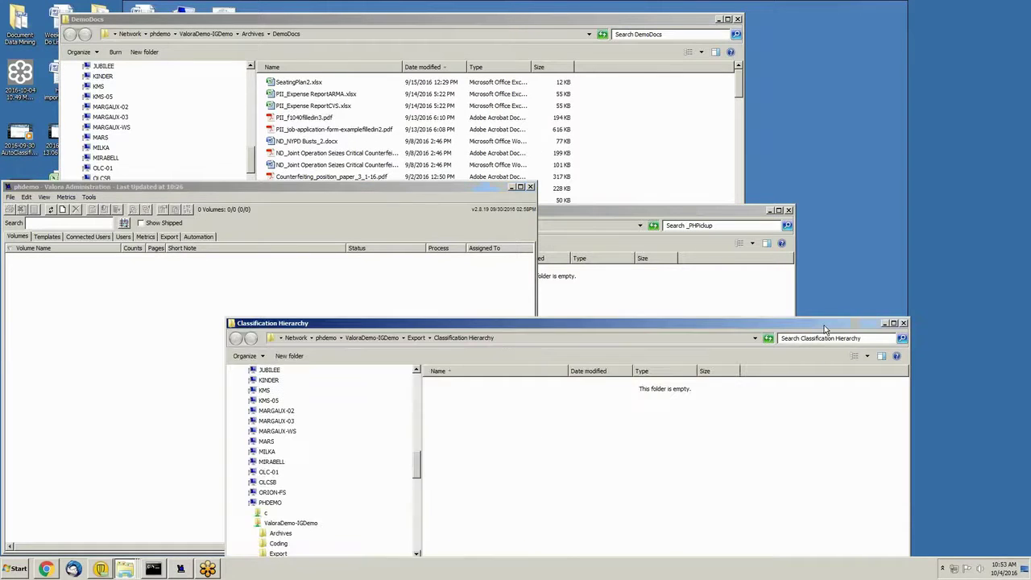
{"action": "mouse_move", "coordinate": [720, 320]}
{"action": "left_mouse_down"}
{"action": "mouse_move", "coordinate": [715, 290]}
{"action": "mouse_move", "coordinate": [713, 303]}
{"action": "left_mouse_up"}
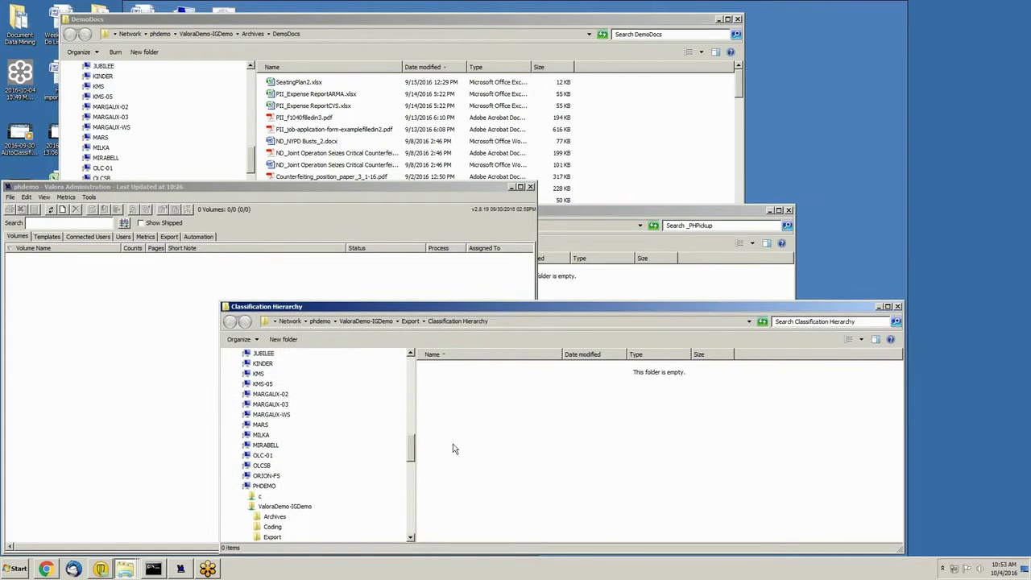
{"action": "left_click_drag", "start_coordinate": [411, 450], "coordinate": [406, 478]}
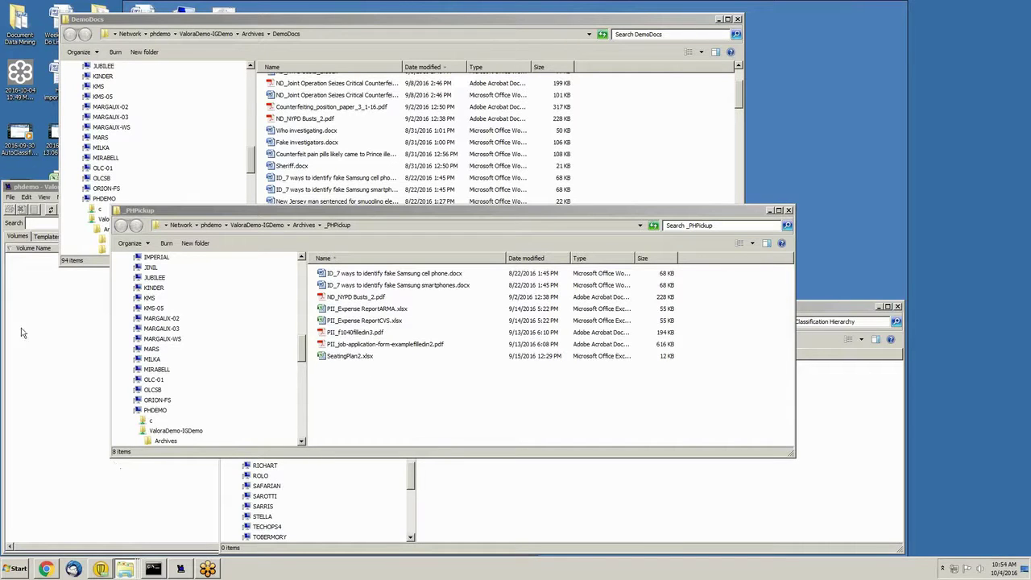
Step: Refresh the volume list in Valora Administration repeatedly to follow document processing, moving the _PHPickup window clear of the list
{"action": "left_click", "coordinate": [36, 187]}
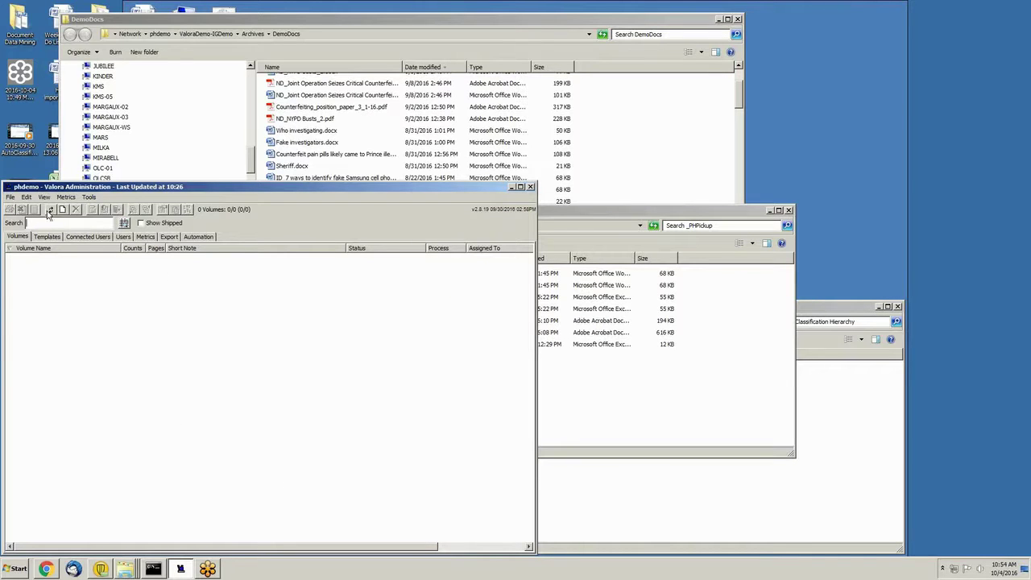
{"action": "left_click", "coordinate": [50, 210]}
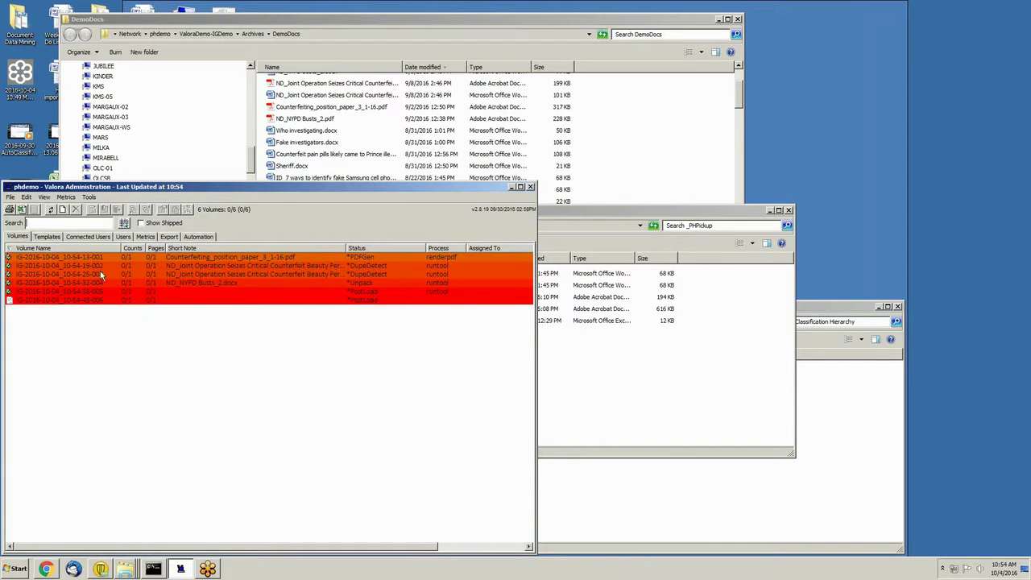
{"action": "left_click", "coordinate": [51, 210]}
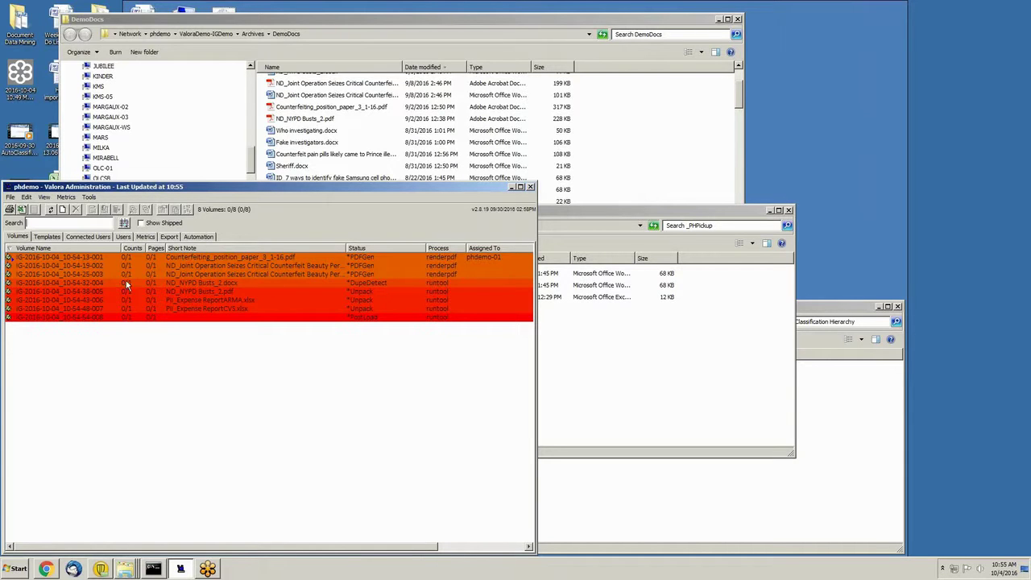
{"action": "left_click", "coordinate": [49, 211]}
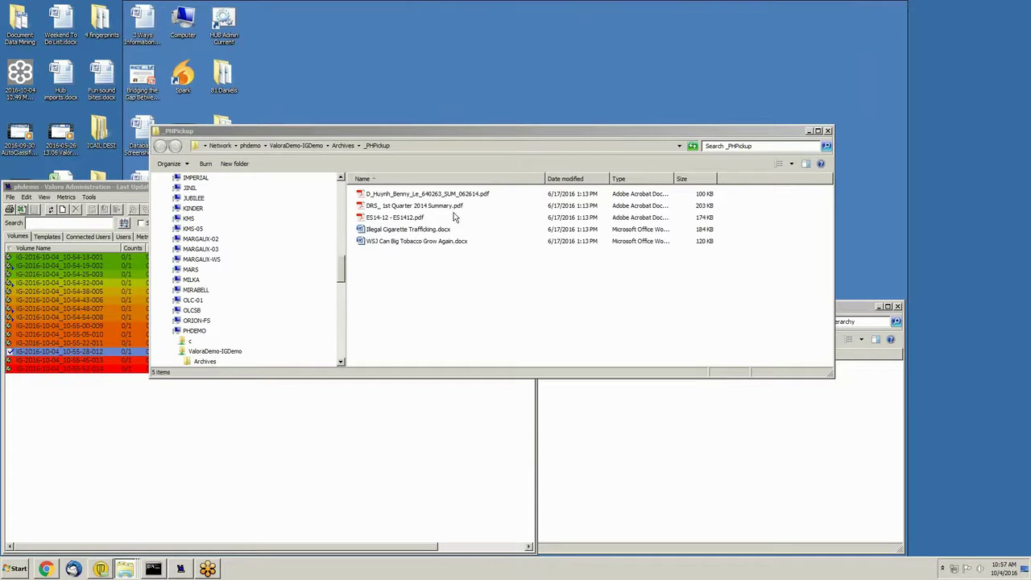
{"action": "left_click_drag", "start_coordinate": [510, 130], "coordinate": [546, 13]}
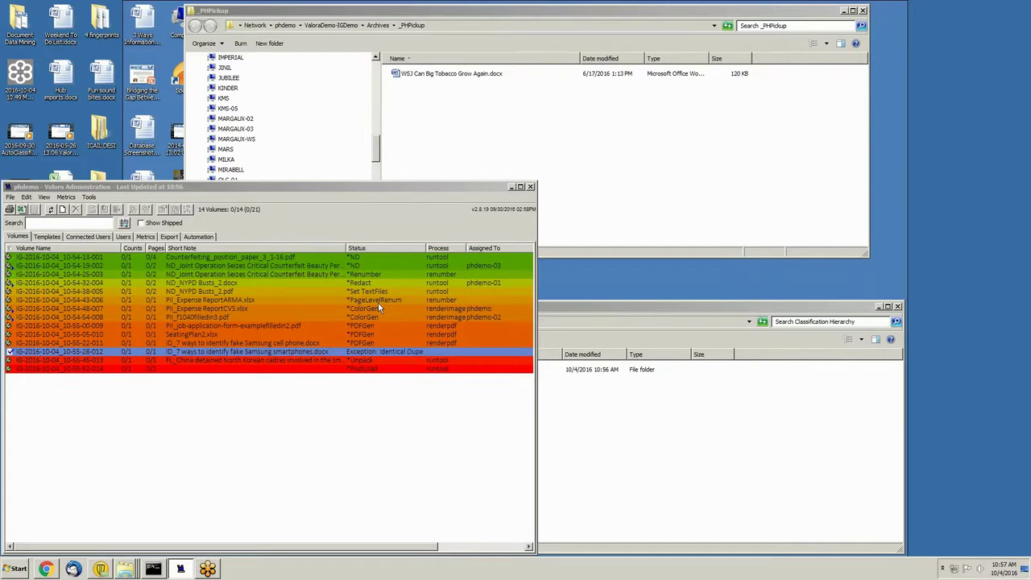
{"action": "left_click", "coordinate": [50, 209]}
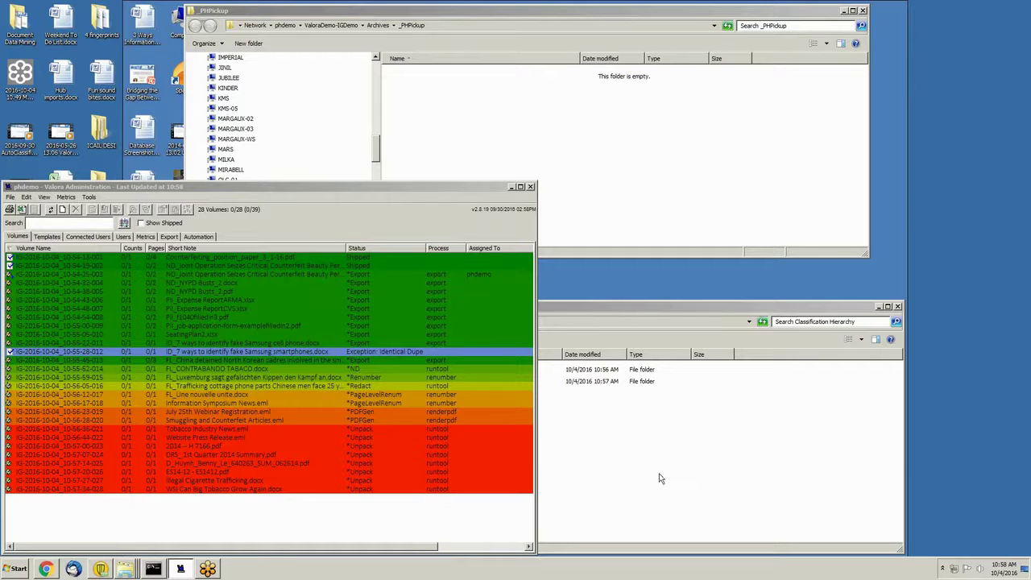
Step: Move the Classification Hierarchy window up and browse its exported folders through Domestic and Clothing & Accessories to Counterfeit
{"action": "left_click", "coordinate": [584, 334]}
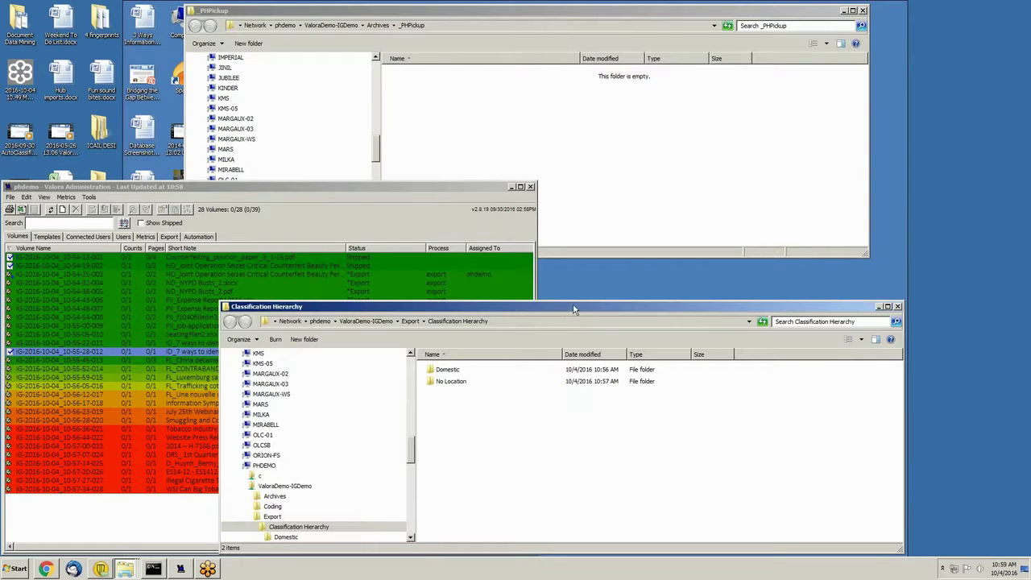
{"action": "left_click_drag", "start_coordinate": [574, 311], "coordinate": [547, 270]}
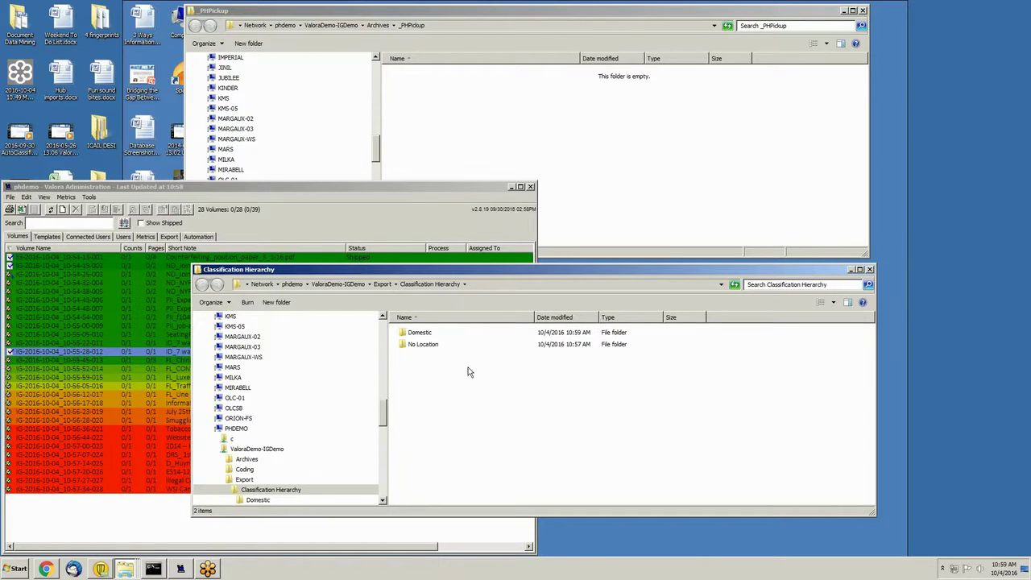
{"action": "double_click", "coordinate": [430, 333]}
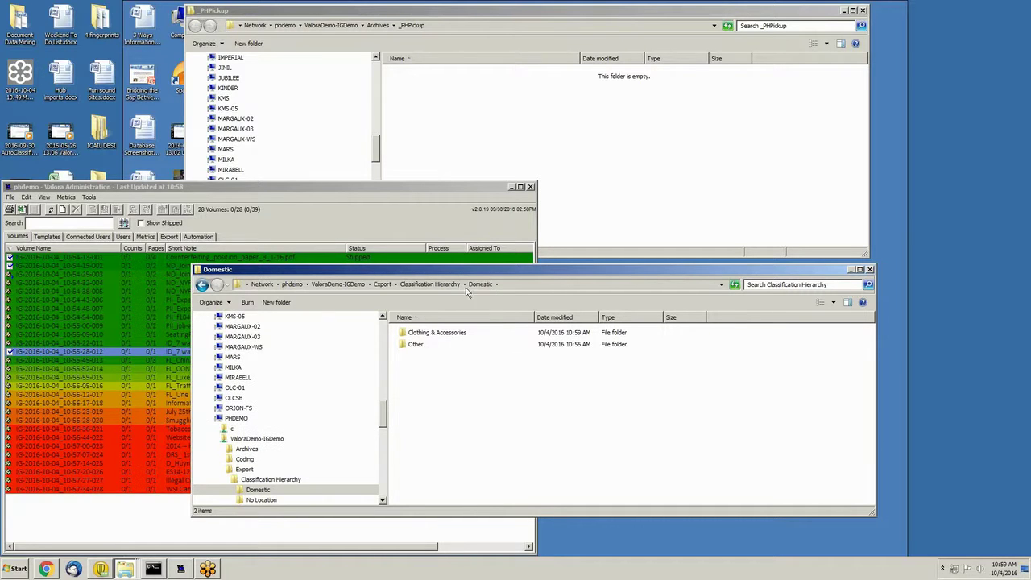
{"action": "double_click", "coordinate": [454, 337]}
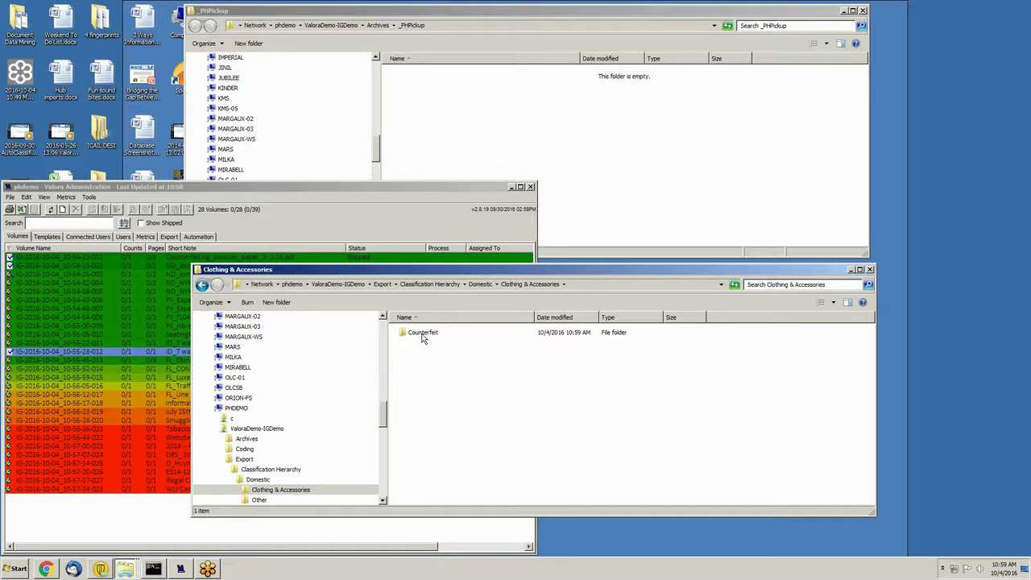
{"action": "double_click", "coordinate": [421, 333]}
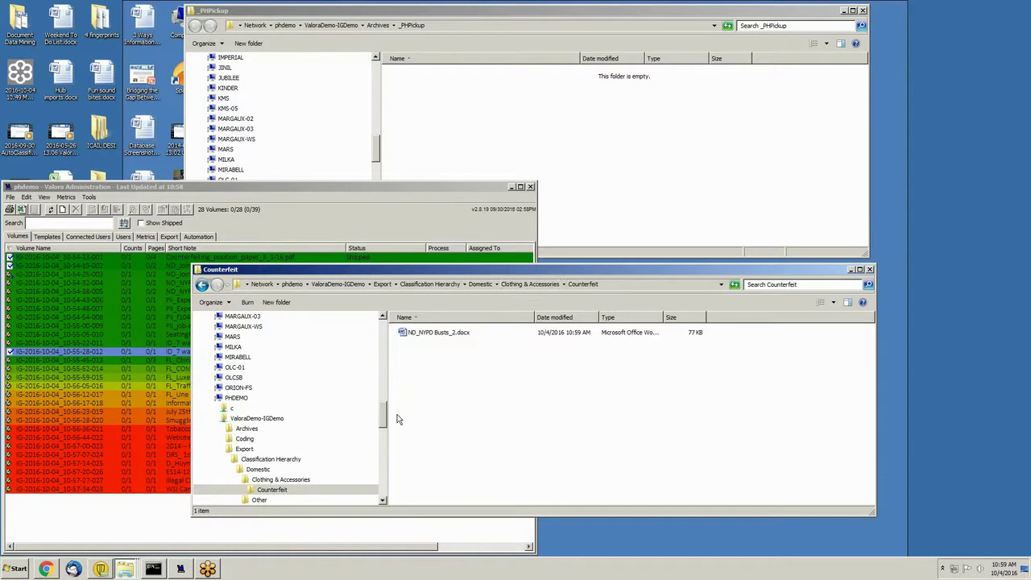
{"action": "left_click_drag", "start_coordinate": [385, 420], "coordinate": [384, 439]}
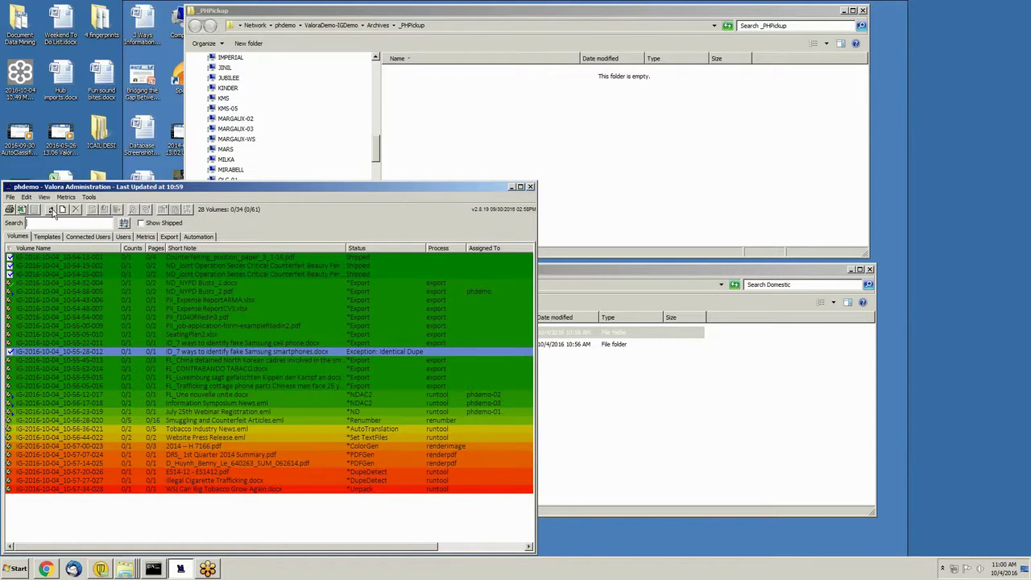
Step: Refresh the volume list, and look inside the Tobacco folder under the exported Domestic folder before closing that folder window
{"action": "left_click", "coordinate": [51, 209]}
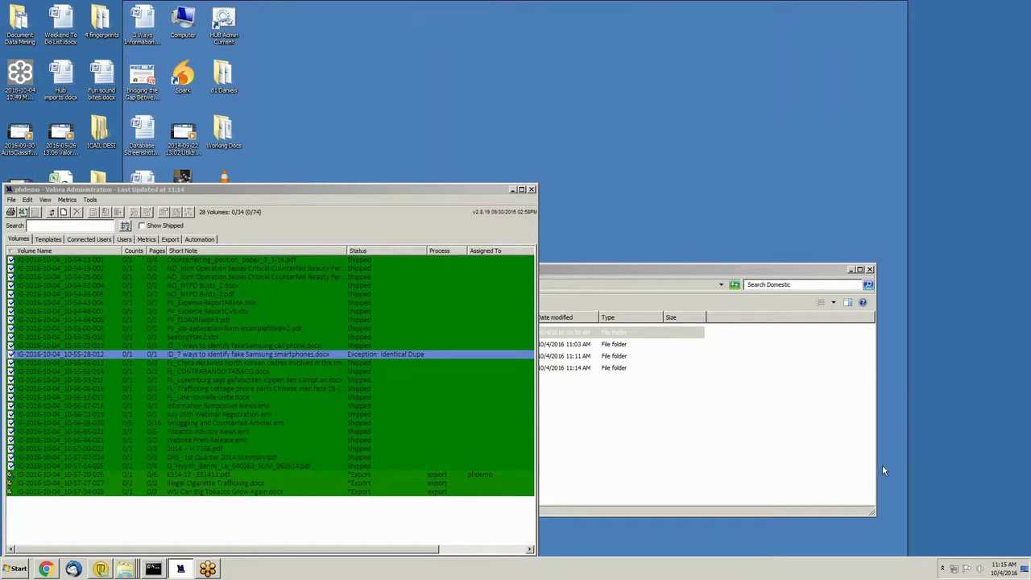
{"action": "left_click", "coordinate": [560, 304]}
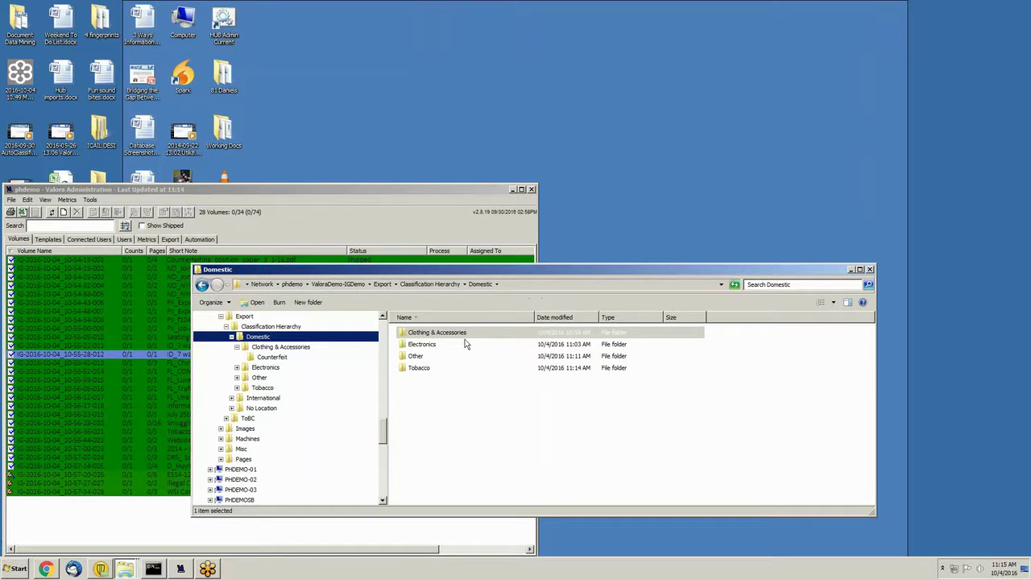
{"action": "left_click", "coordinate": [488, 333]}
{"action": "double_click", "coordinate": [410, 368]}
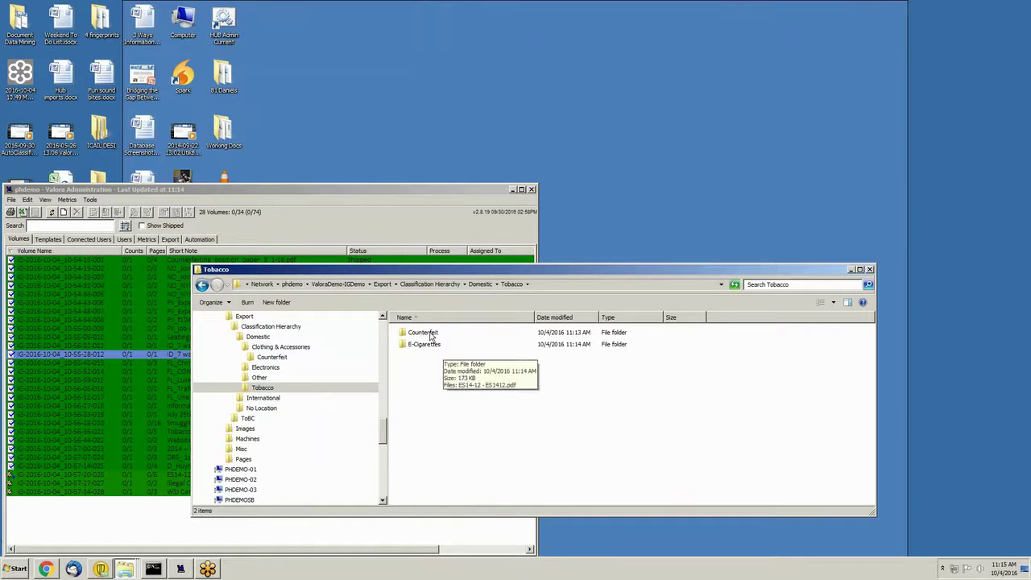
{"action": "key", "text": "alt+F4"}
Step: Switch to Valora BlackCat in Chrome, update the First Look dashboard for all documents and review which charts are available
{"action": "left_click", "coordinate": [49, 569]}
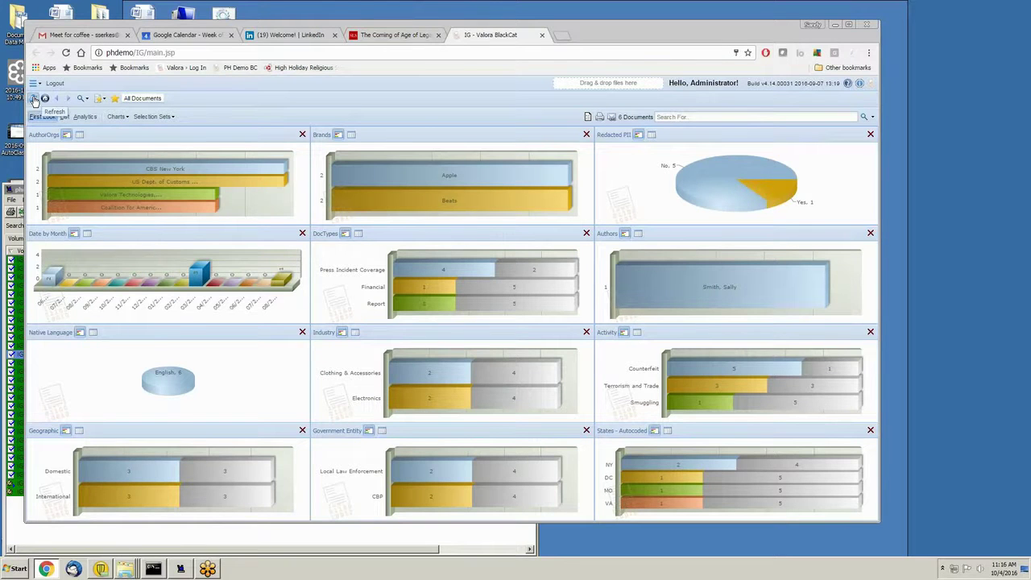
{"action": "left_click", "coordinate": [141, 98]}
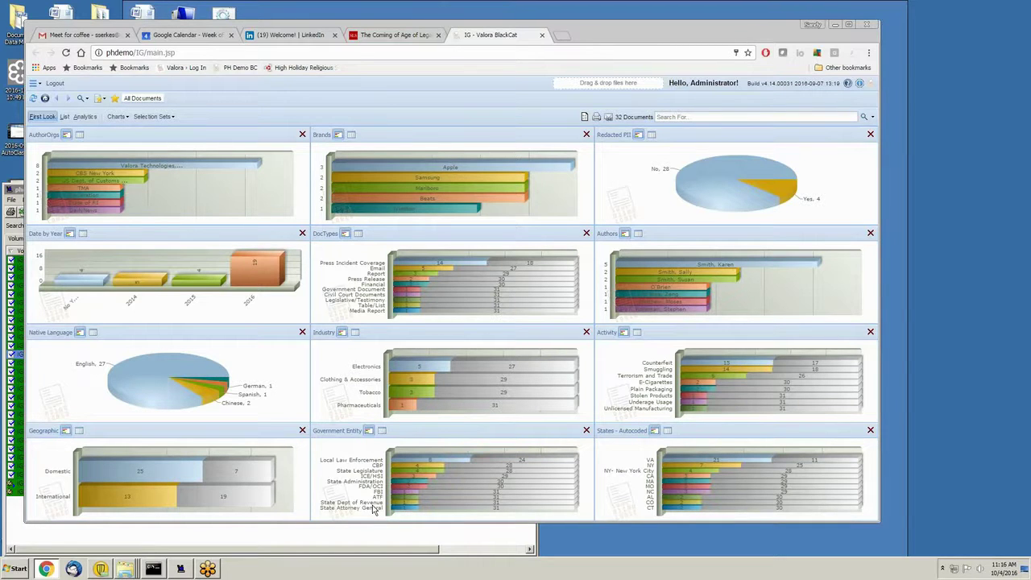
{"action": "left_click", "coordinate": [117, 117]}
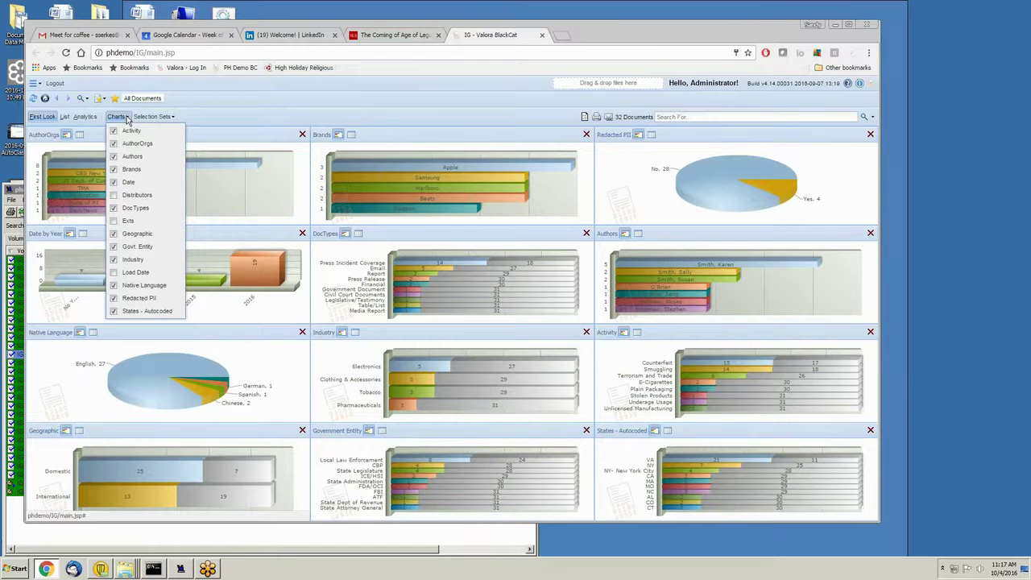
{"action": "left_click", "coordinate": [127, 119]}
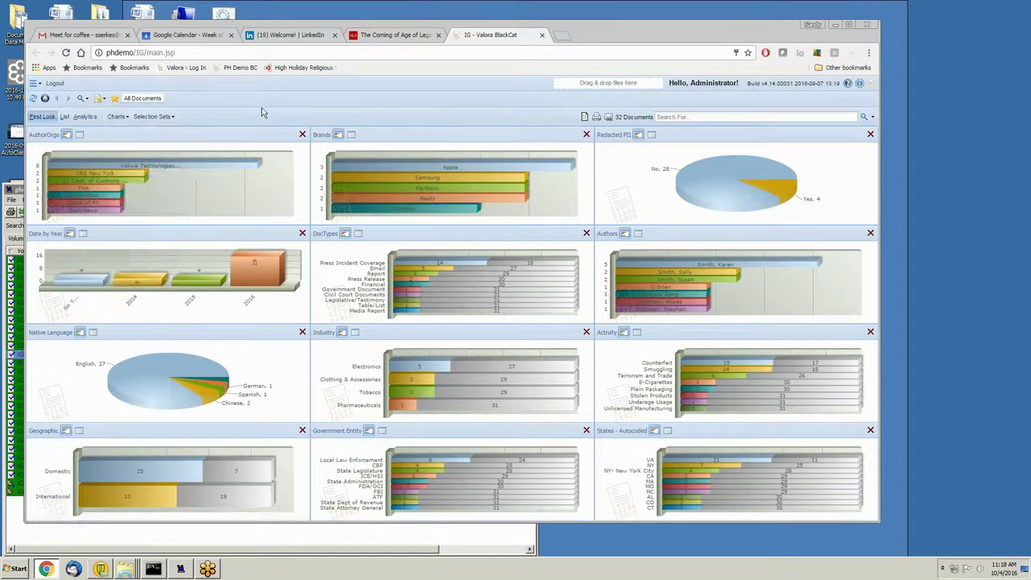
Step: Filter the dashboard documents to the year 2016 and the Electronics industry
{"action": "left_click", "coordinate": [258, 279]}
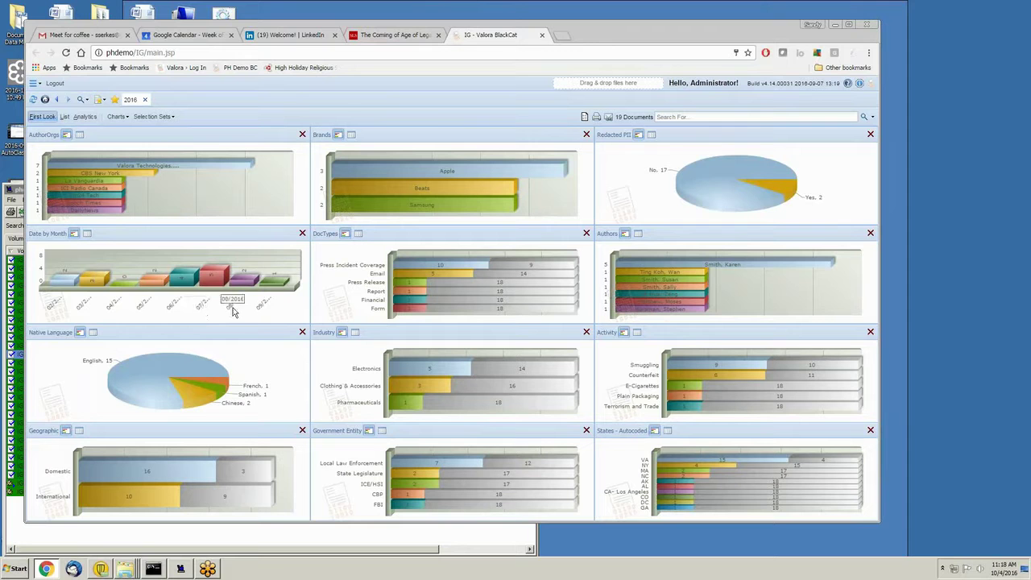
{"action": "left_click", "coordinate": [440, 372]}
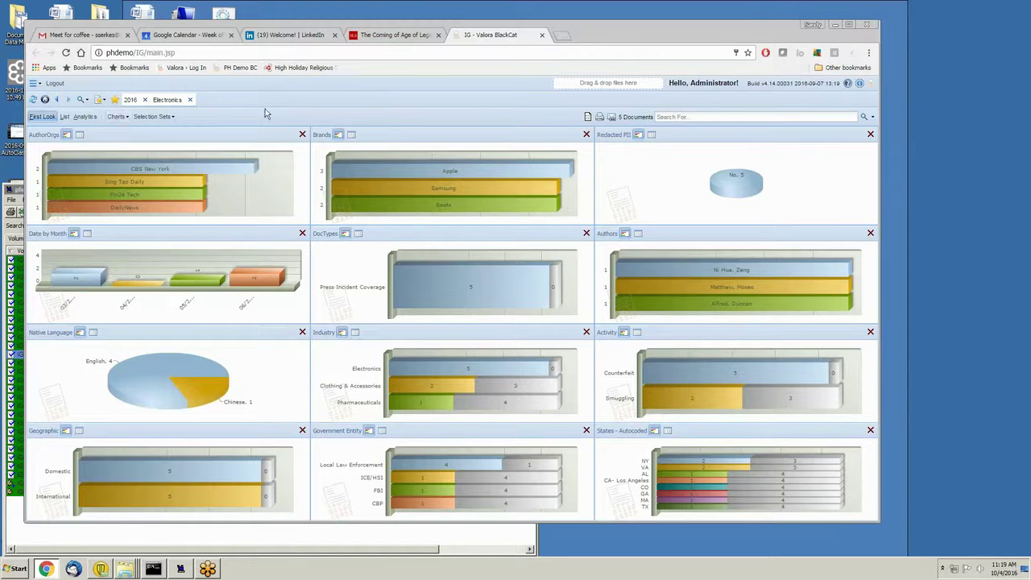
Step: Show the filtered documents as a list, and preview document IG-00006691 in an enlarged image pane
{"action": "left_click", "coordinate": [65, 117]}
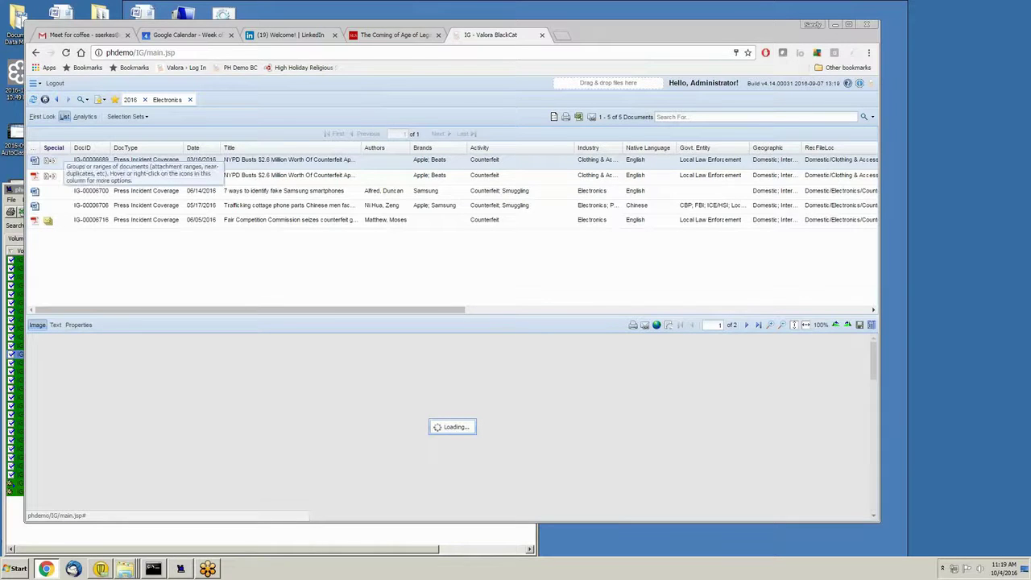
{"action": "left_click", "coordinate": [101, 177]}
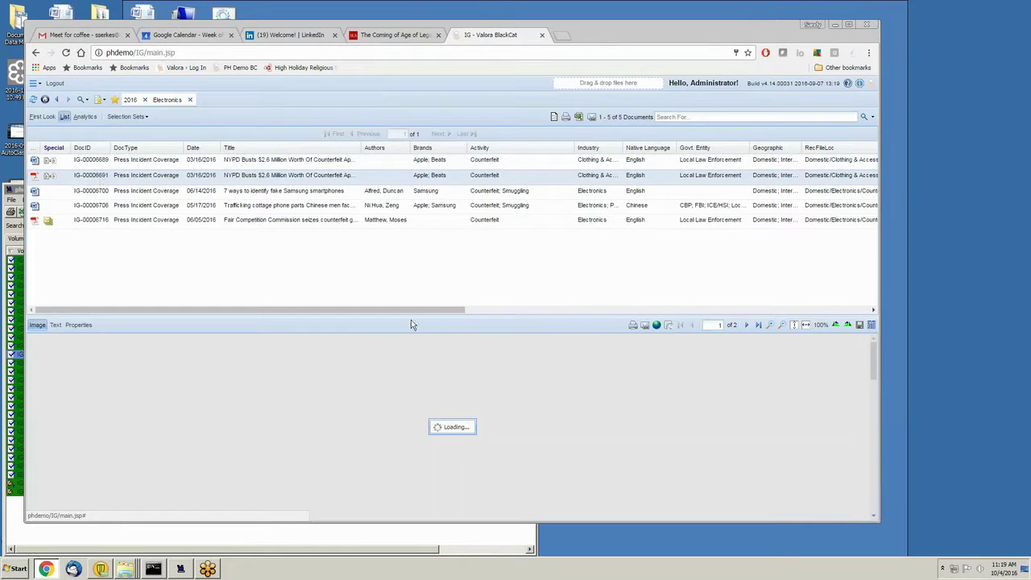
{"action": "left_click_drag", "start_coordinate": [440, 315], "coordinate": [439, 255]}
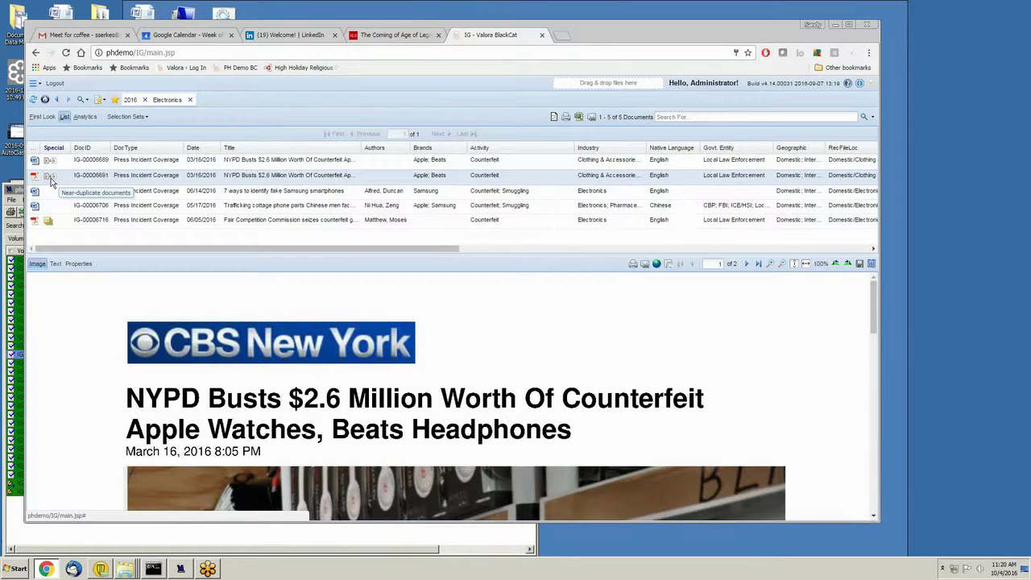
Step: Switch to Valora Administration and refresh the volume list to check the remaining exports
{"action": "left_click", "coordinate": [24, 196]}
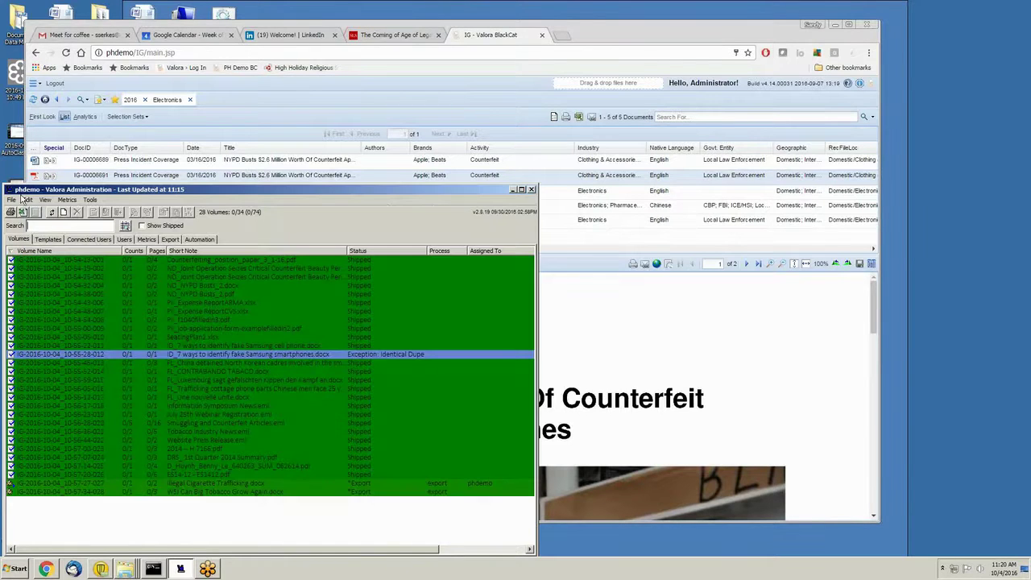
{"action": "left_click", "coordinate": [53, 212]}
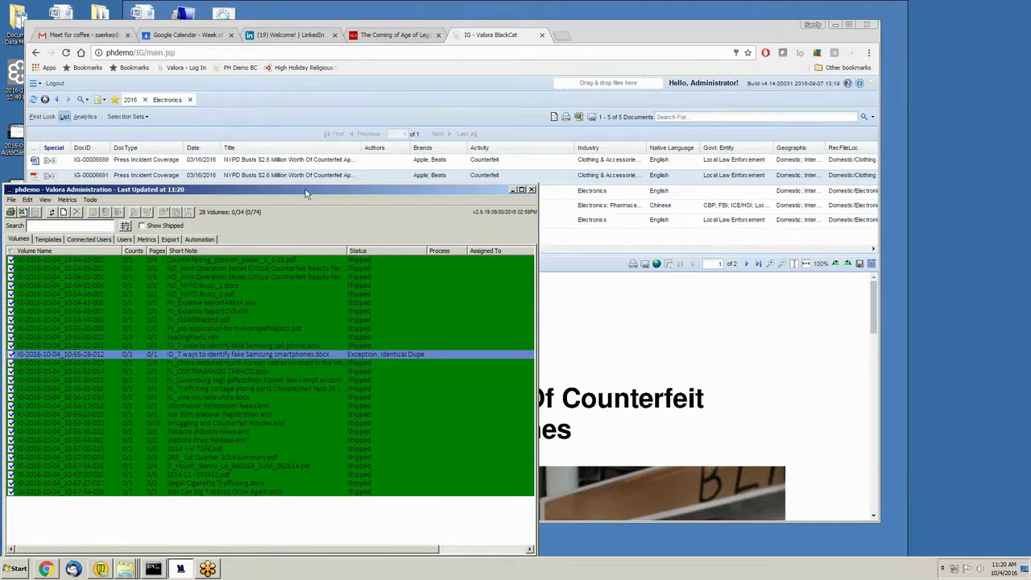
Step: Return to Valora BlackCat and show the attachment range of document IG-00006716
{"action": "left_click", "coordinate": [304, 104]}
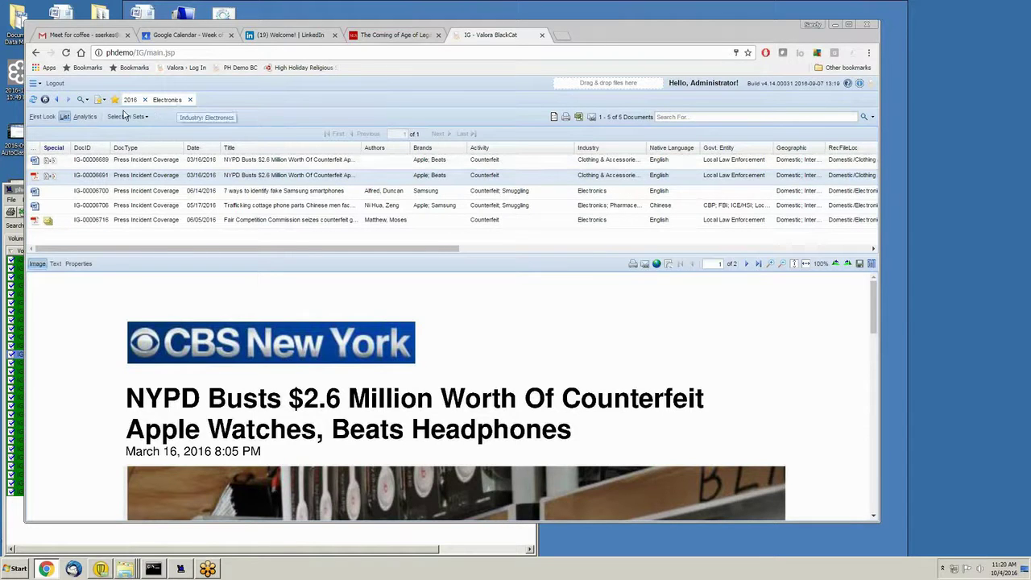
{"action": "left_click", "coordinate": [48, 223]}
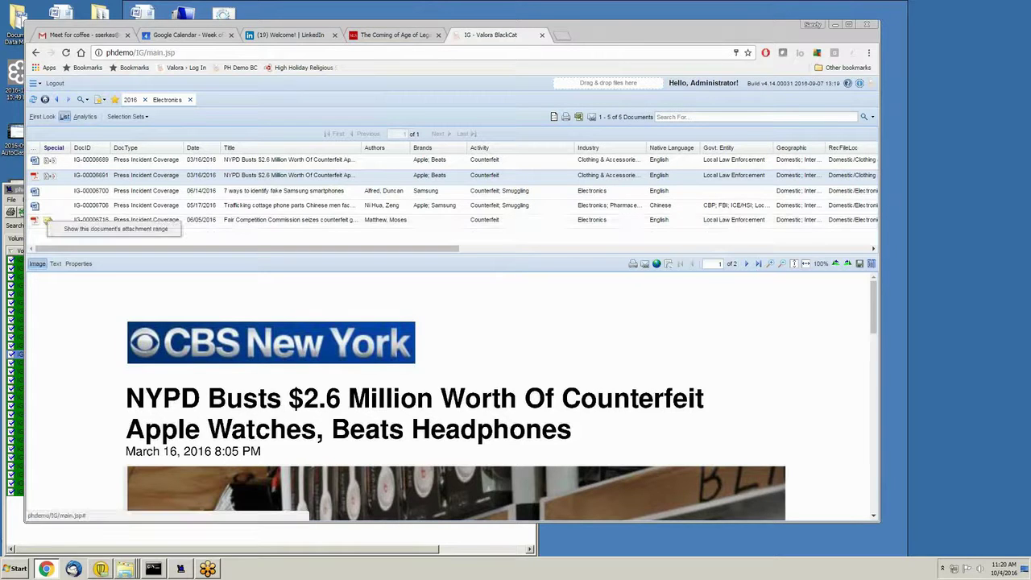
{"action": "left_click", "coordinate": [125, 230]}
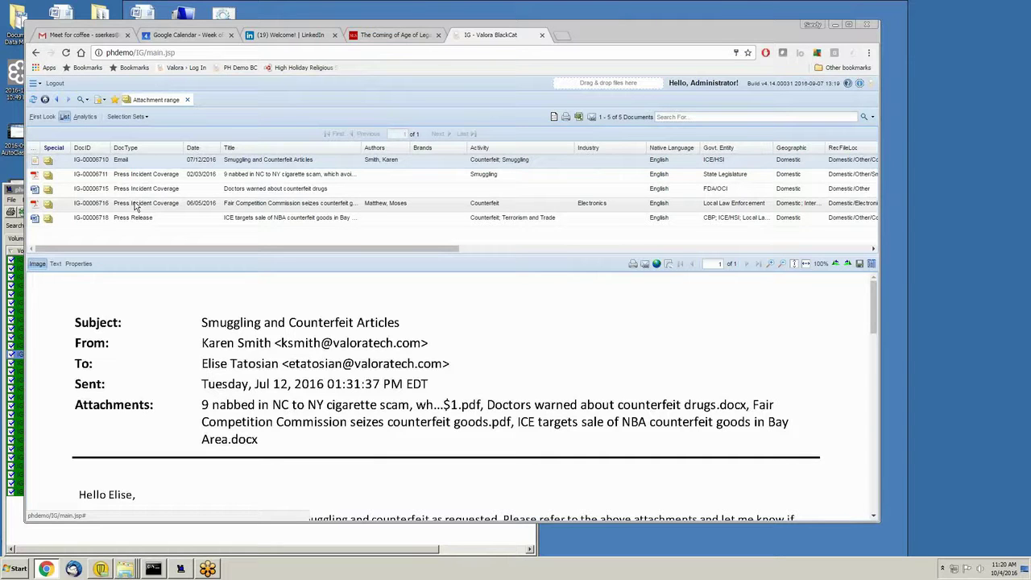
Step: Show the Activities by Category analytics, filter to the Electronics–Counterfeit connection, and display the First Look dashboard for those documents
{"action": "left_click", "coordinate": [87, 117]}
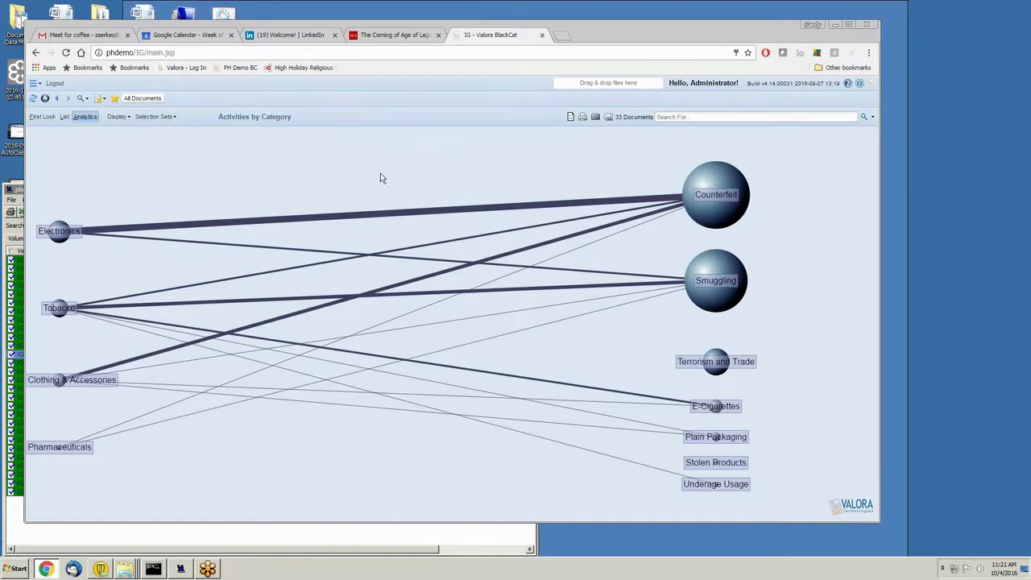
{"action": "mouse_move", "coordinate": [367, 217]}
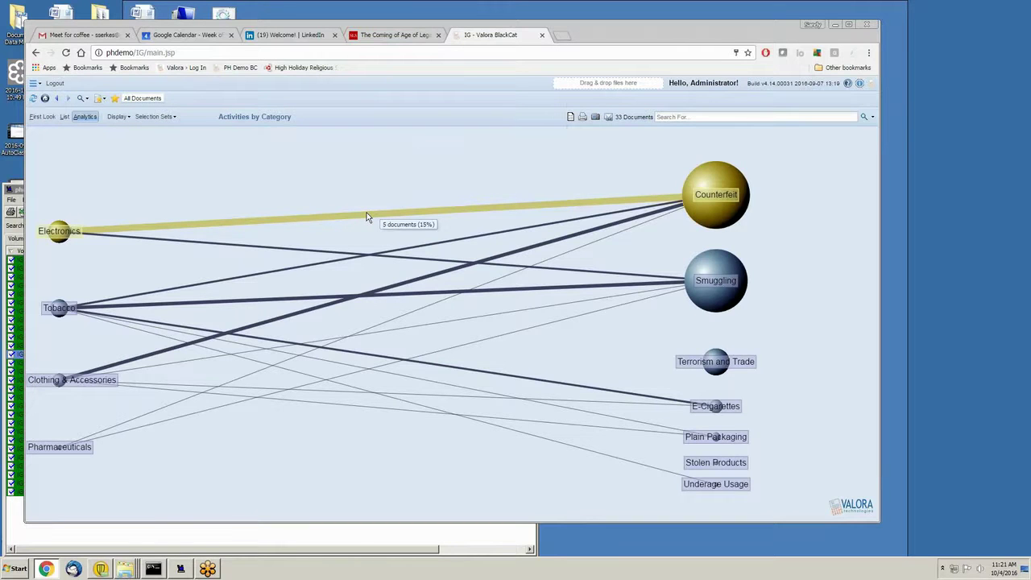
{"action": "left_click", "coordinate": [367, 217]}
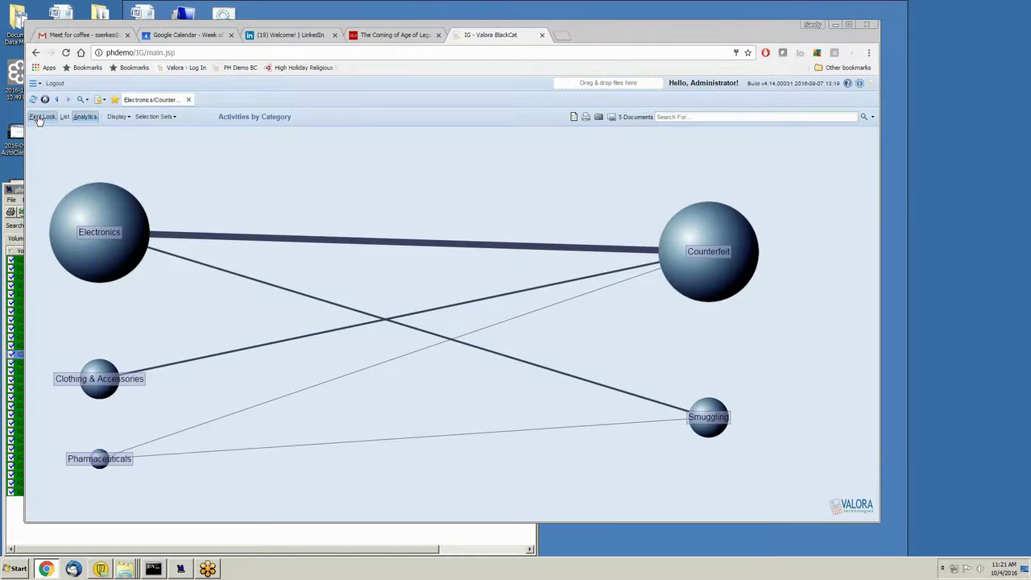
{"action": "left_click", "coordinate": [38, 118]}
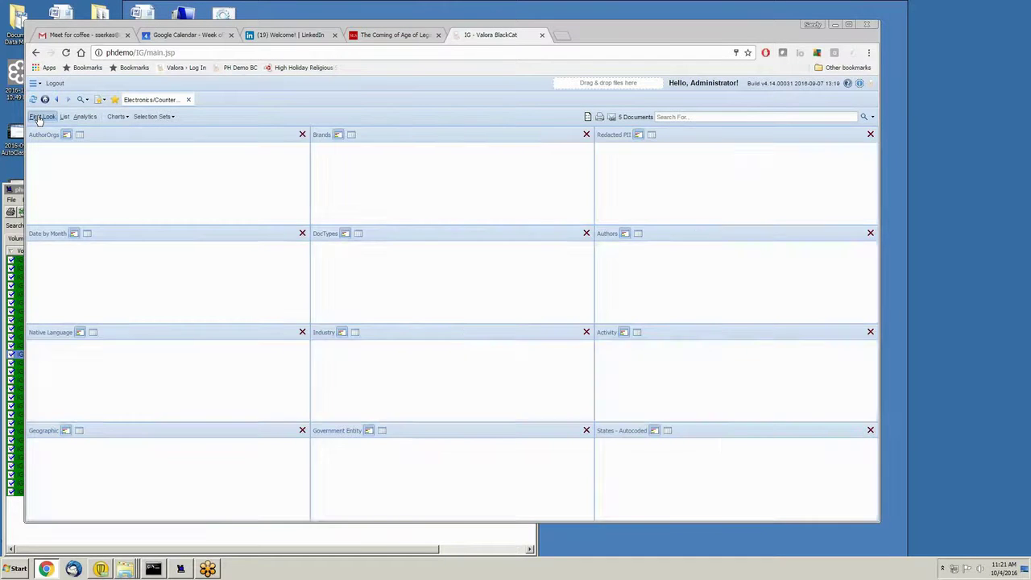
Step: Display the Documents by State analytics map for the whole contiguous United States and inspect Virginia
{"action": "left_click", "coordinate": [85, 117]}
{"action": "left_click", "coordinate": [124, 121]}
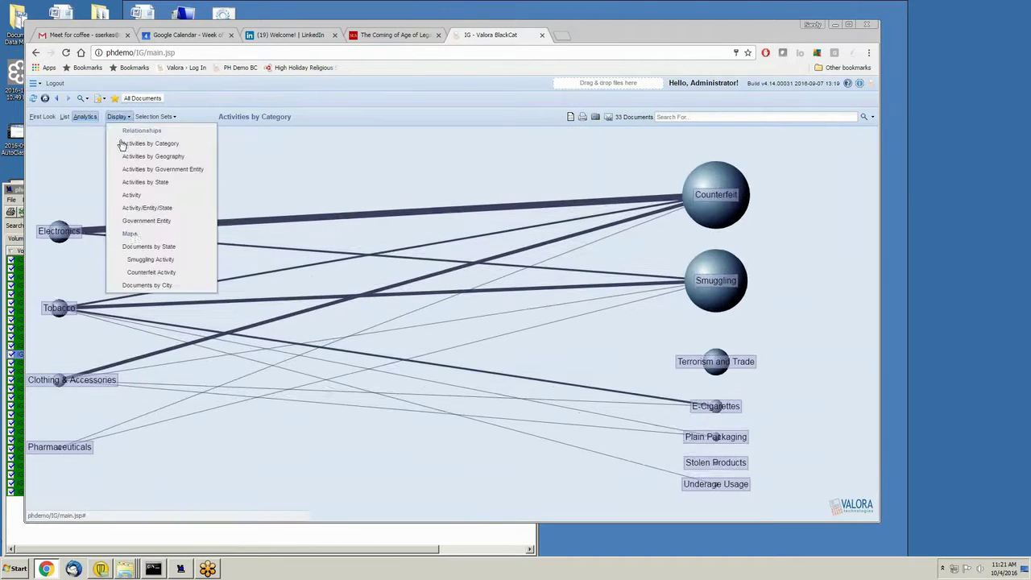
{"action": "left_click", "coordinate": [149, 252]}
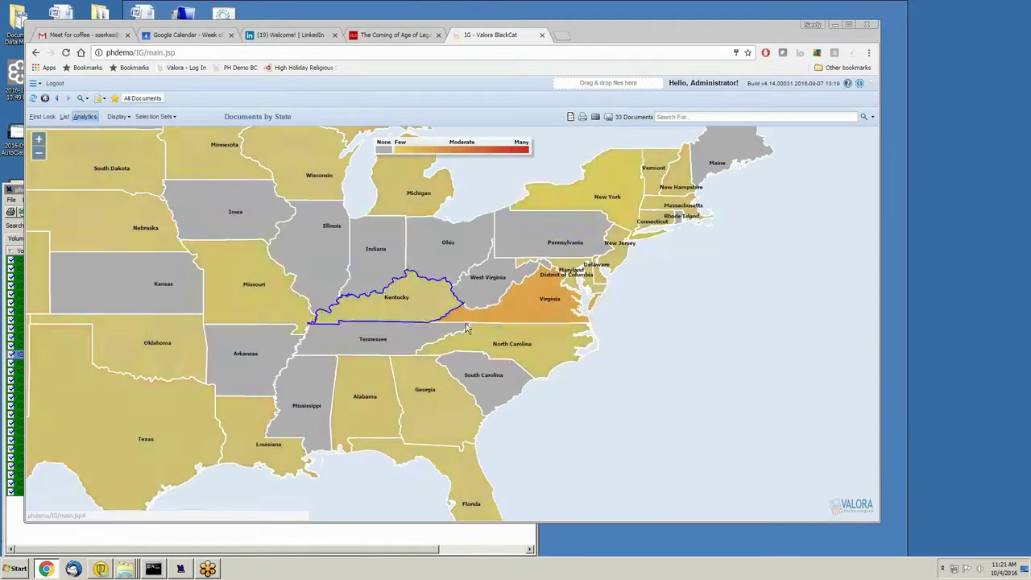
{"action": "left_click", "coordinate": [38, 153]}
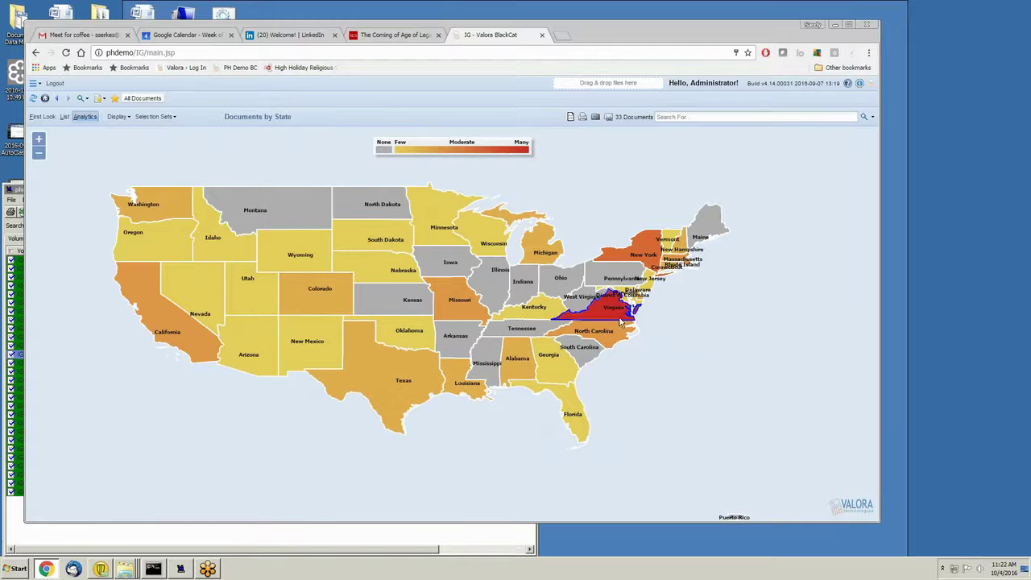
{"action": "mouse_move", "coordinate": [615, 317]}
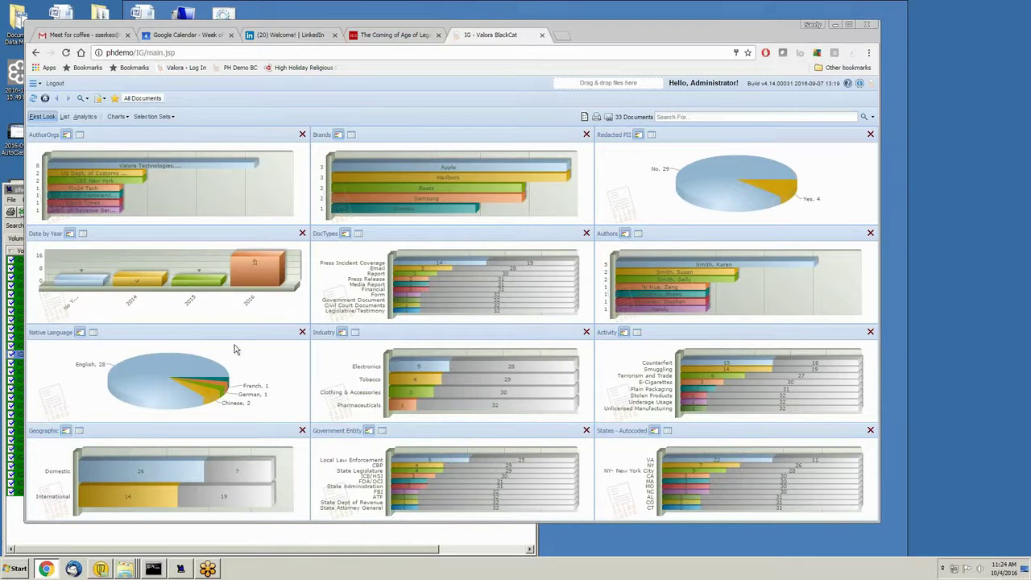
Step: Filter the dashboard to Chinese native-language documents and show them as a list with an enlarged image pane
{"action": "left_click", "coordinate": [227, 395]}
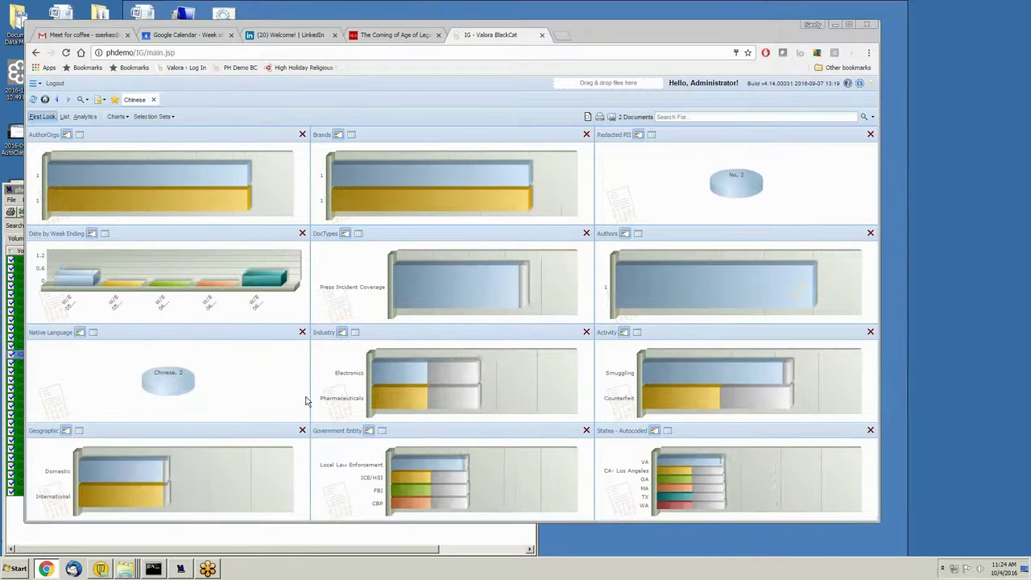
{"action": "left_click", "coordinate": [64, 117]}
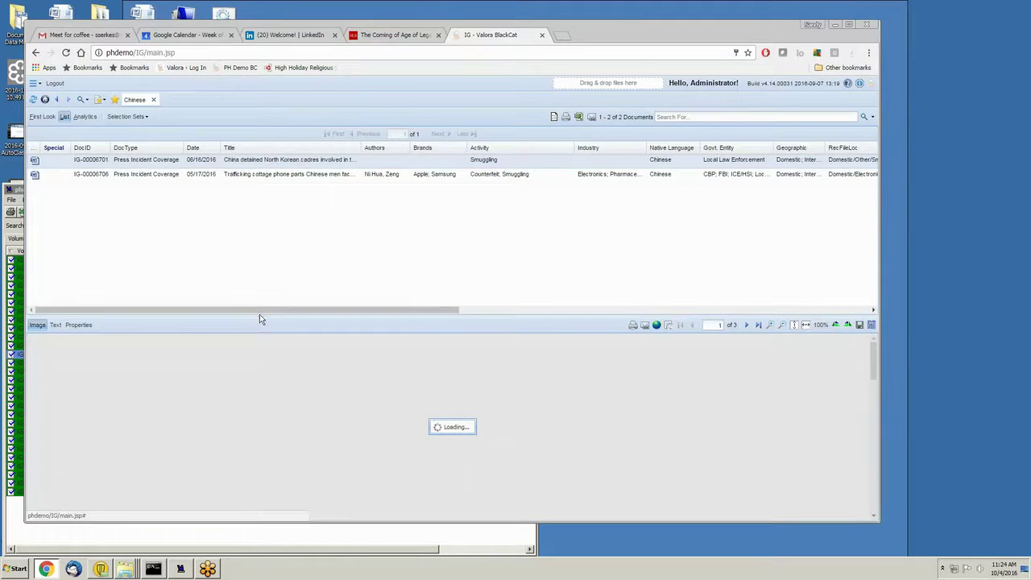
{"action": "left_click_drag", "start_coordinate": [260, 297], "coordinate": [260, 201]}
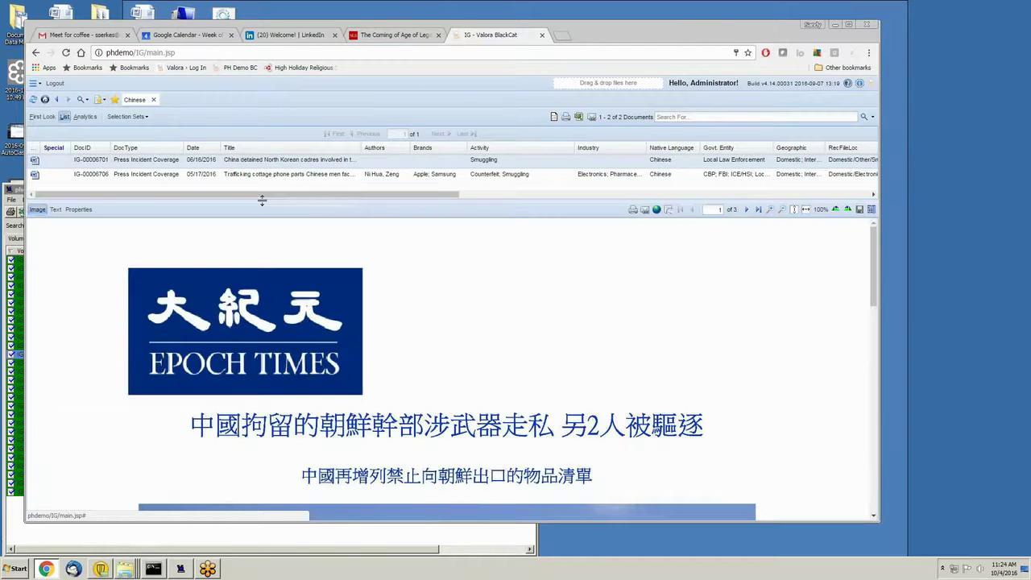
Step: Examine the image of document IG-00006701, its auto-translated English text, and its further metadata columns
{"action": "mouse_move", "coordinate": [871, 257]}
{"action": "left_mouse_down"}
{"action": "mouse_move", "coordinate": [870, 455]}
{"action": "mouse_move", "coordinate": [877, 238]}
{"action": "left_mouse_up"}
{"action": "left_click", "coordinate": [55, 210]}
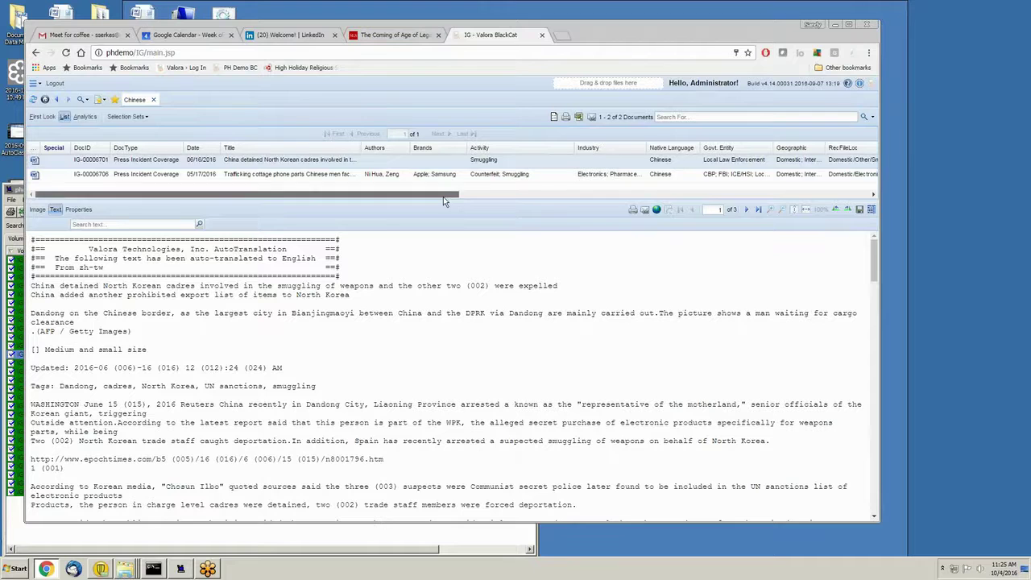
{"action": "left_click_drag", "start_coordinate": [443, 196], "coordinate": [604, 202]}
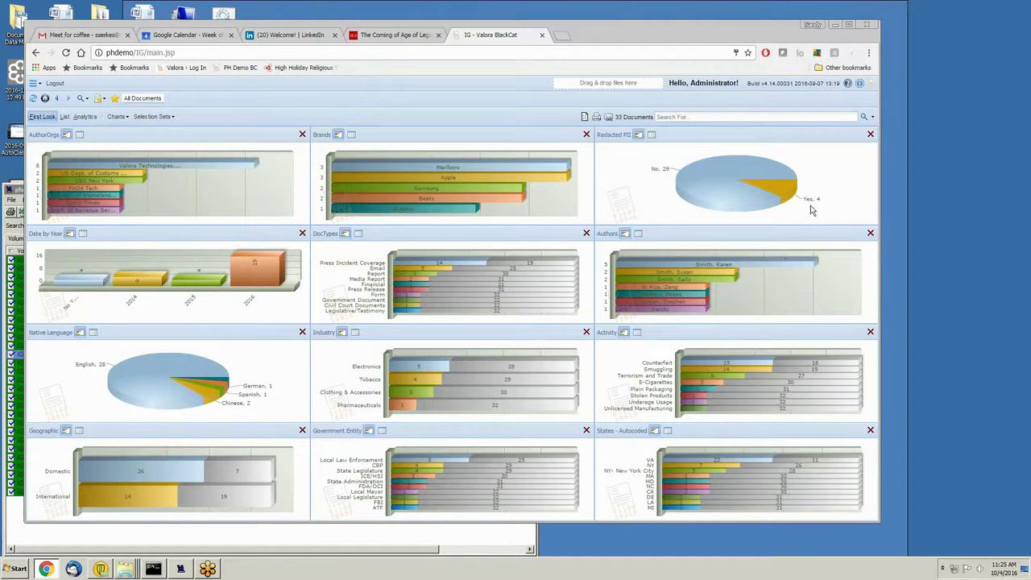
Step: List the documents marked Yes for Redacted PII, and compare the image and text of expense report IG-00006693 for the SSN redaction
{"action": "left_click", "coordinate": [774, 187]}
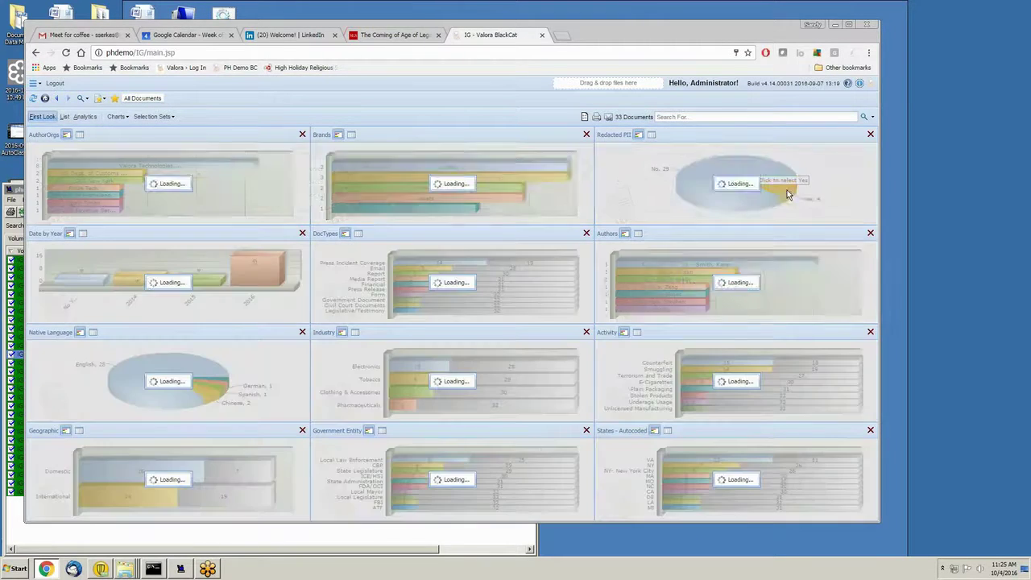
{"action": "left_click", "coordinate": [64, 117]}
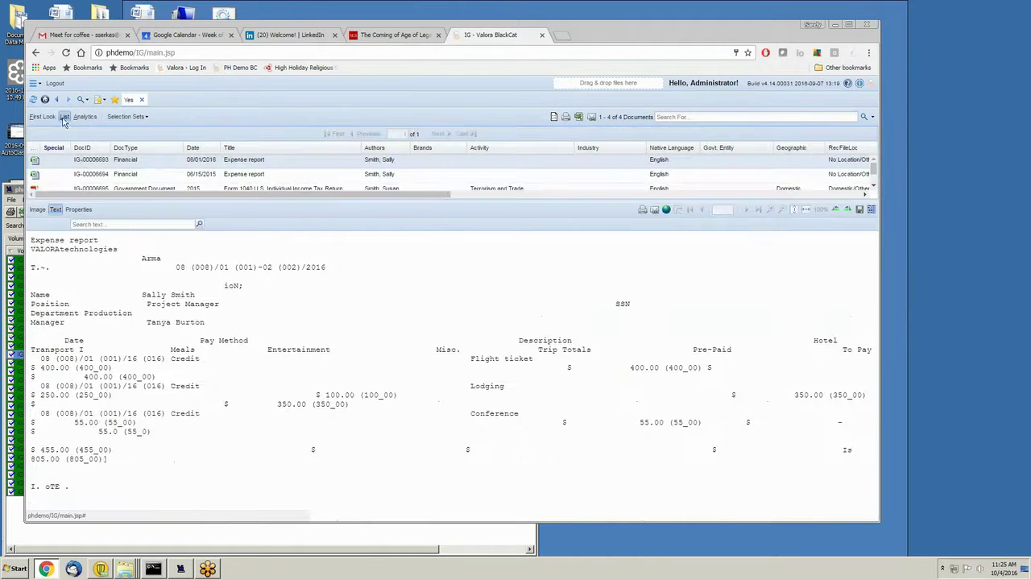
{"action": "left_click", "coordinate": [37, 209]}
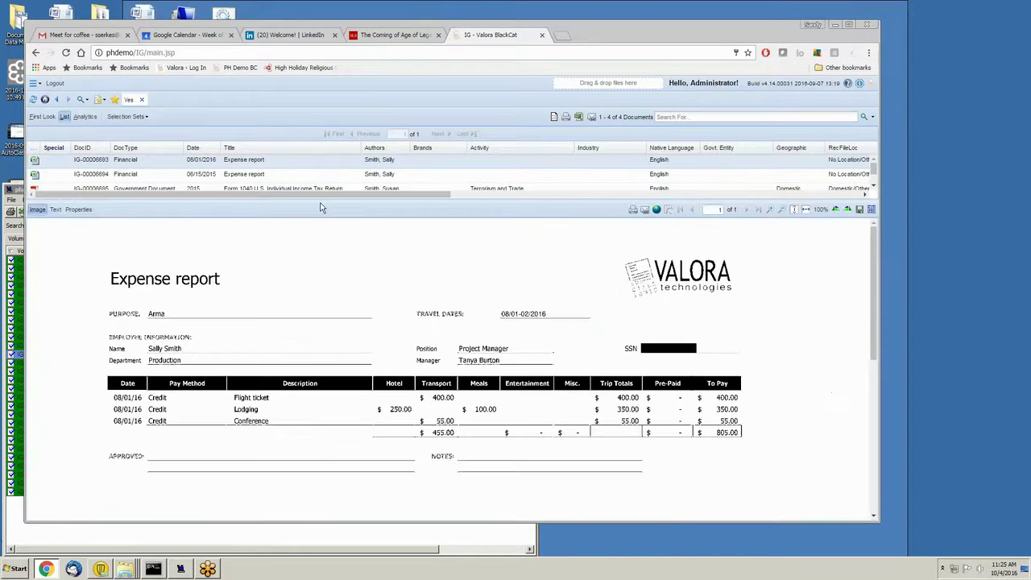
{"action": "left_click_drag", "start_coordinate": [324, 202], "coordinate": [326, 231]}
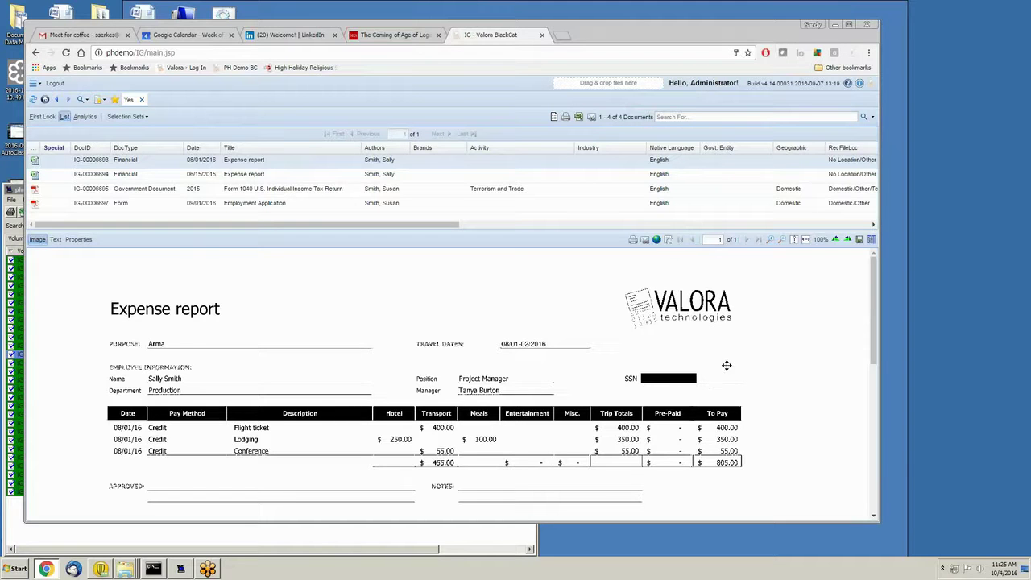
{"action": "left_click", "coordinate": [56, 241]}
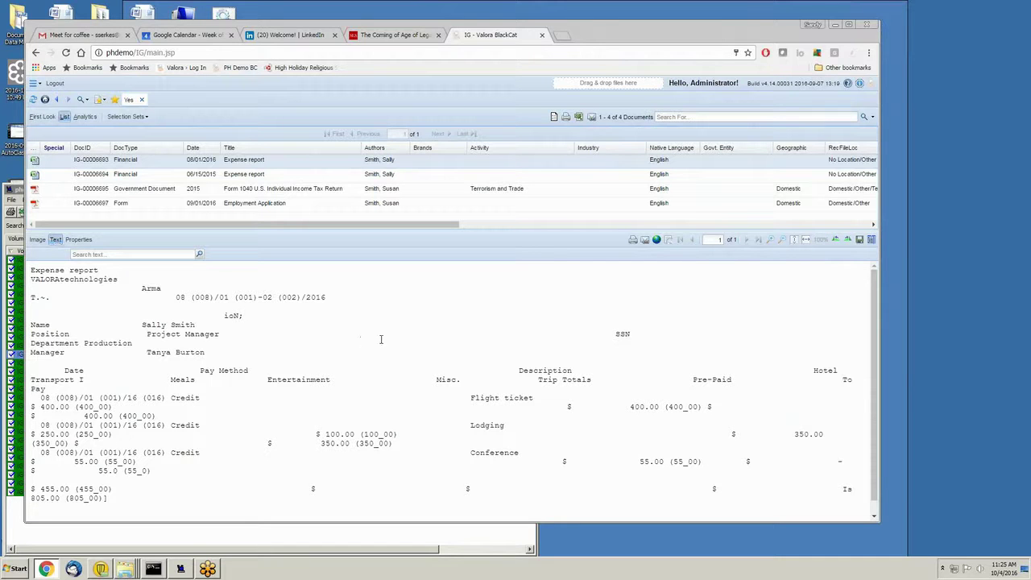
{"action": "left_click", "coordinate": [37, 240]}
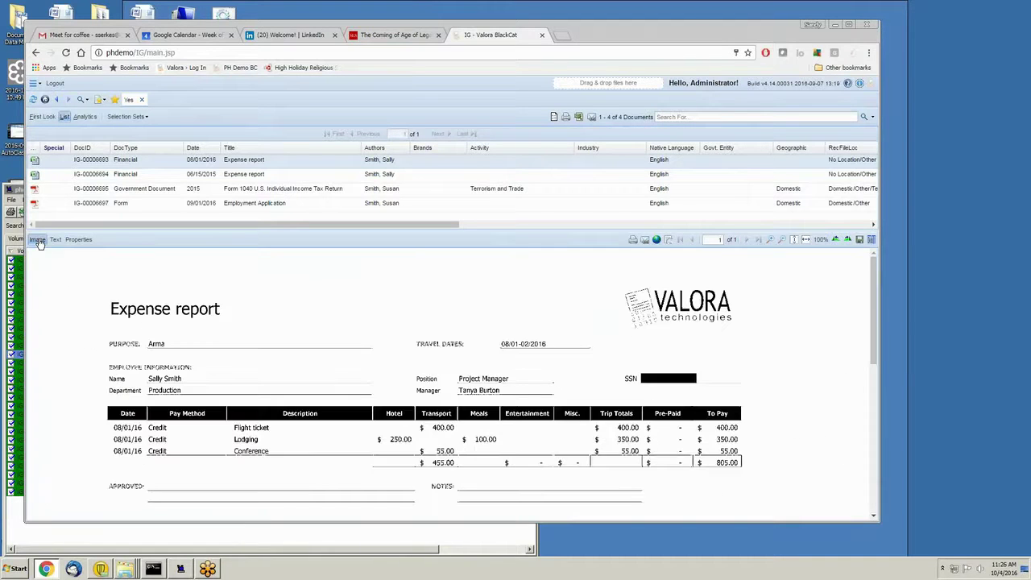
Step: Compare the image and text of Employment Application IG-00006697 to check the telephone and address redactions
{"action": "left_click", "coordinate": [259, 204]}
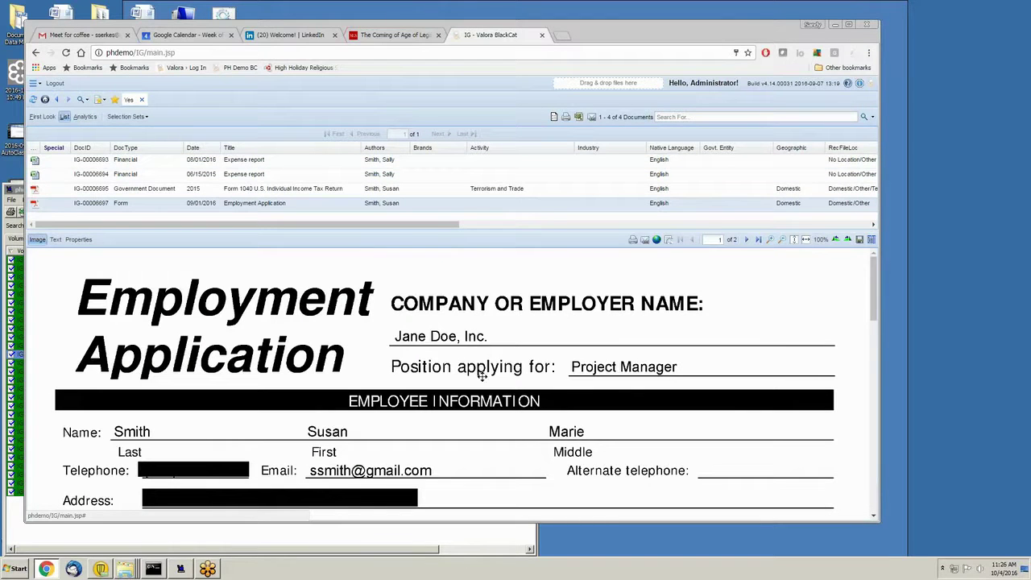
{"action": "scroll", "coordinate": [290, 420], "scroll_direction": "down", "scroll_amount": 3}
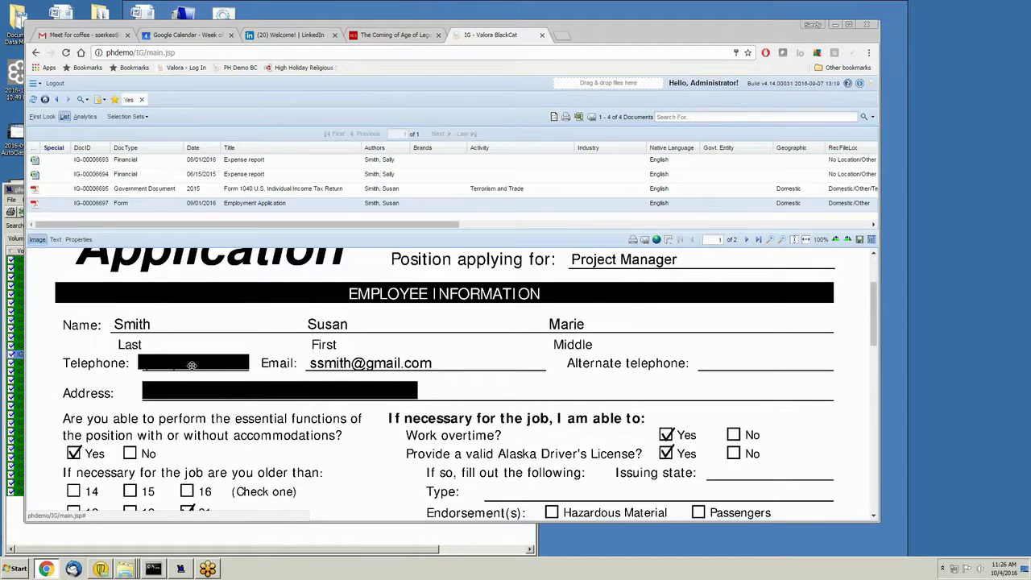
{"action": "left_click", "coordinate": [55, 239]}
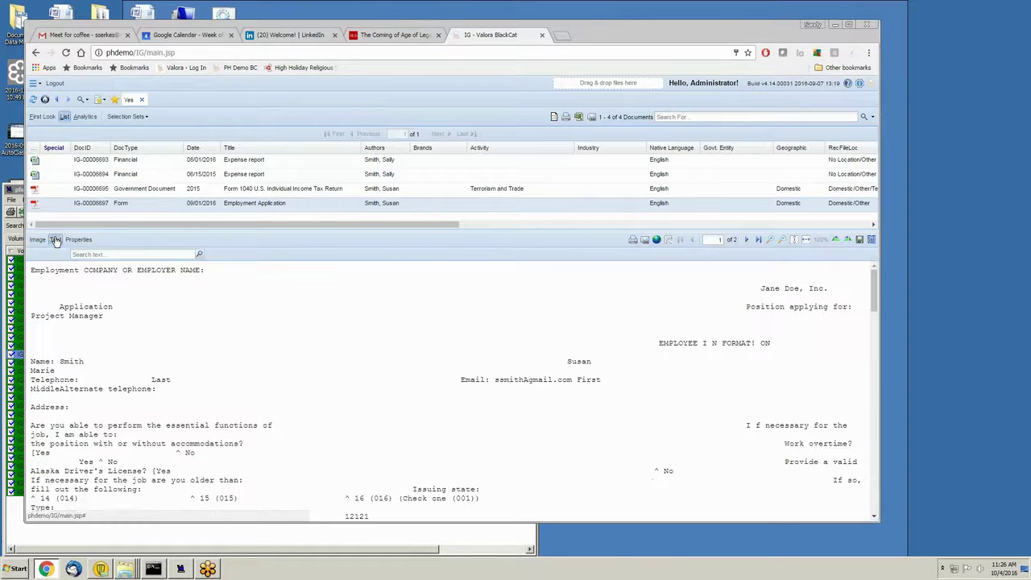
{"action": "scroll", "coordinate": [443, 391], "scroll_direction": "down", "scroll_amount": 3}
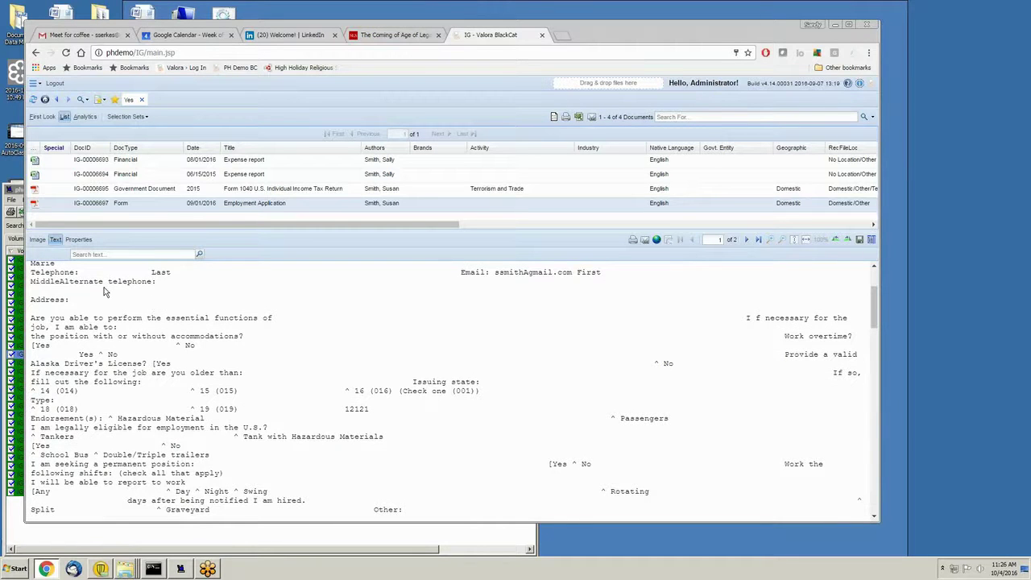
{"action": "scroll", "coordinate": [178, 340], "scroll_direction": "up", "scroll_amount": 3}
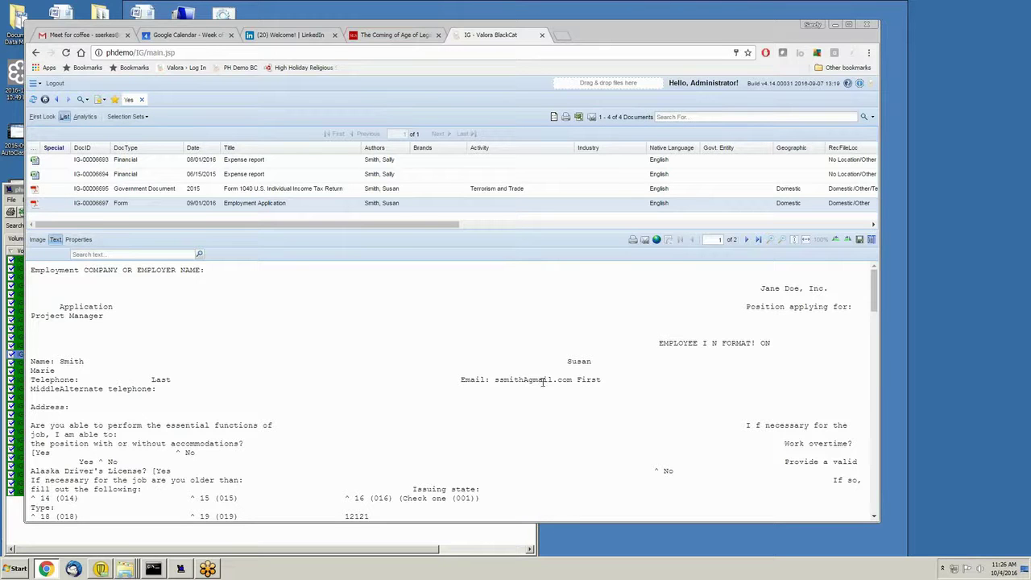
{"action": "left_click", "coordinate": [37, 240]}
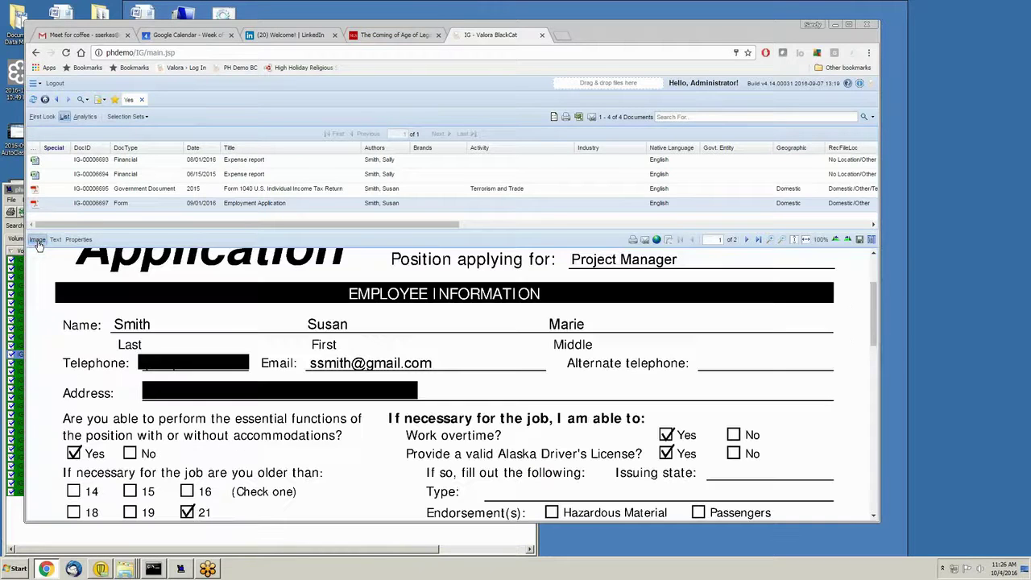